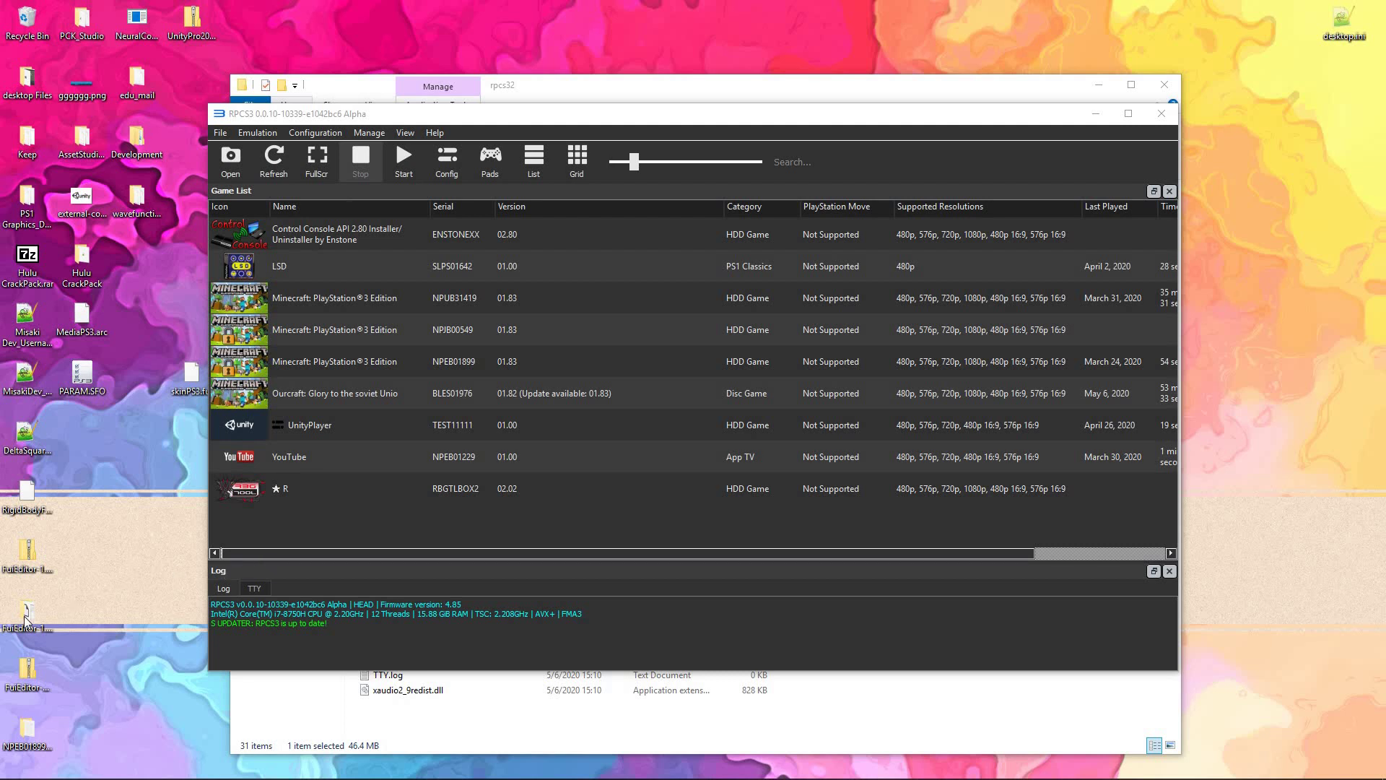
- Launch FuiEditor.exe from the FuiEditor desktop folder, then close that folder window
{"action": "double_click", "coordinate": [29, 617]}
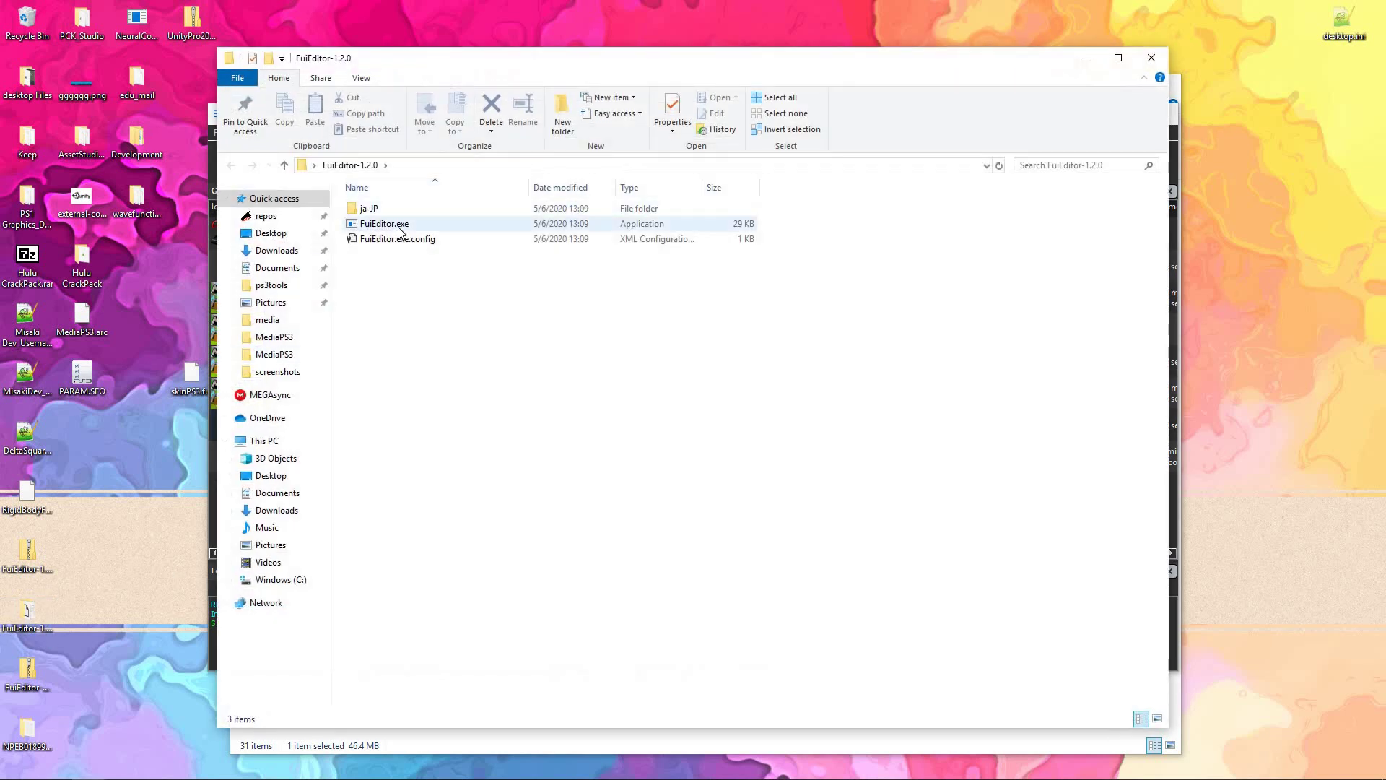
{"action": "double_click", "coordinate": [393, 225]}
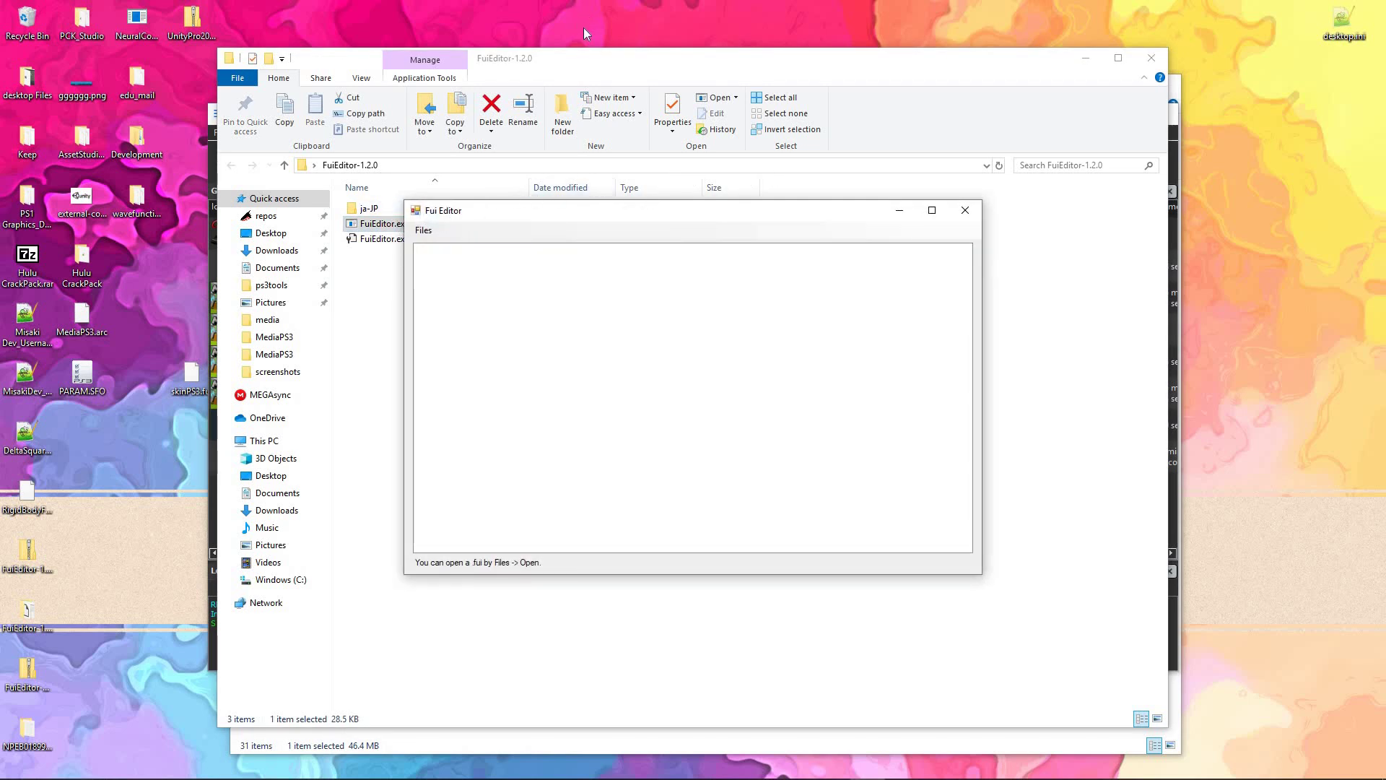
{"action": "left_click_drag", "start_coordinate": [1130, 57], "coordinate": [1129, 112]}
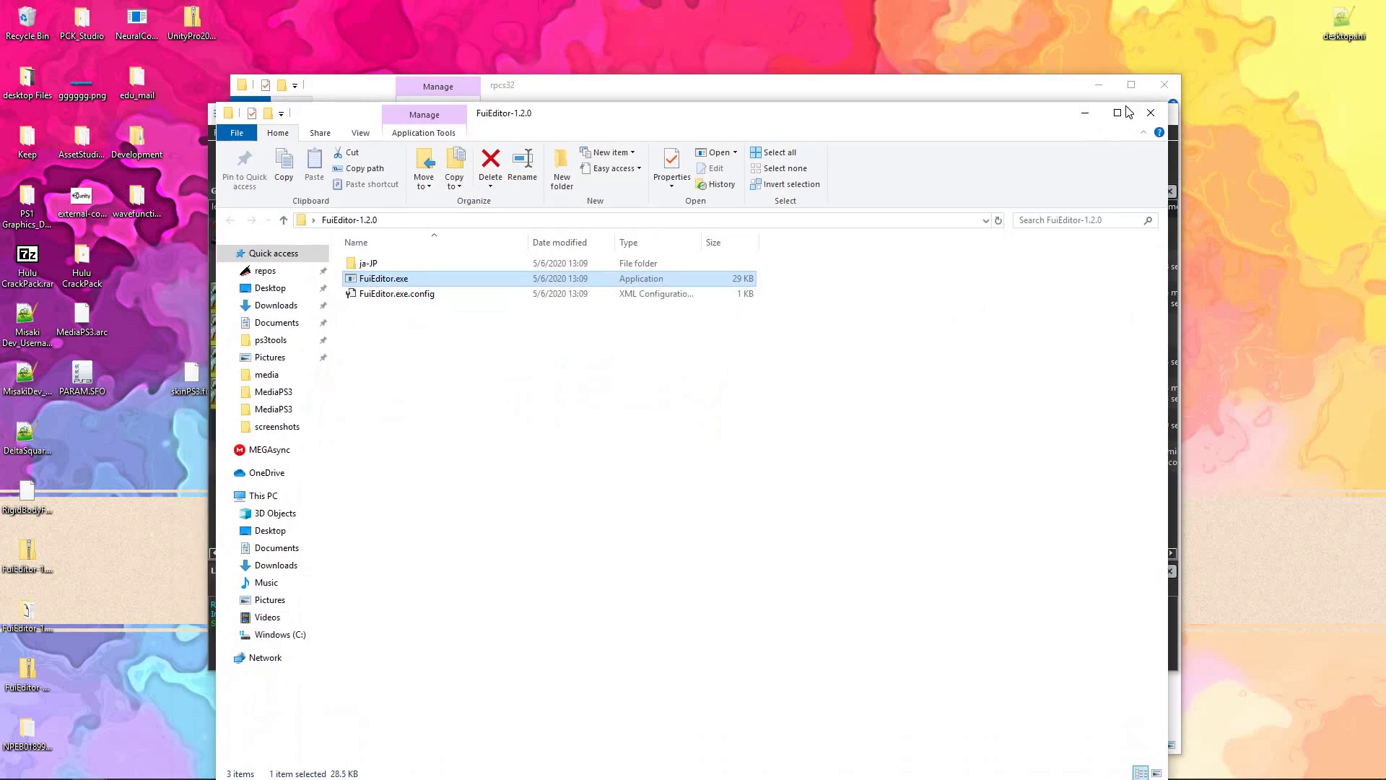
{"action": "key", "text": "alt+F4"}
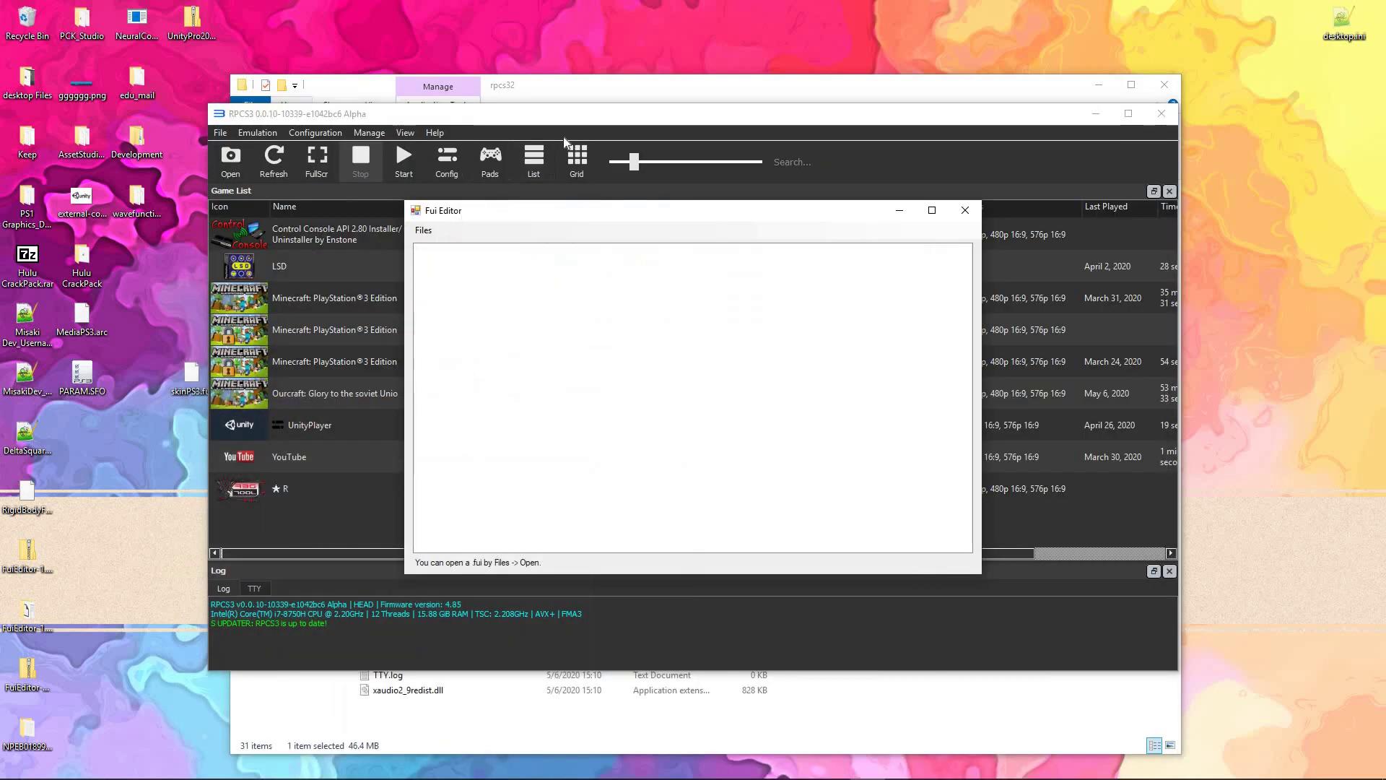
- Open Ourcraft's install folder from RPCS3 and browse to game\BLES01976\USRDIR\Common
{"action": "right_click", "coordinate": [335, 388]}
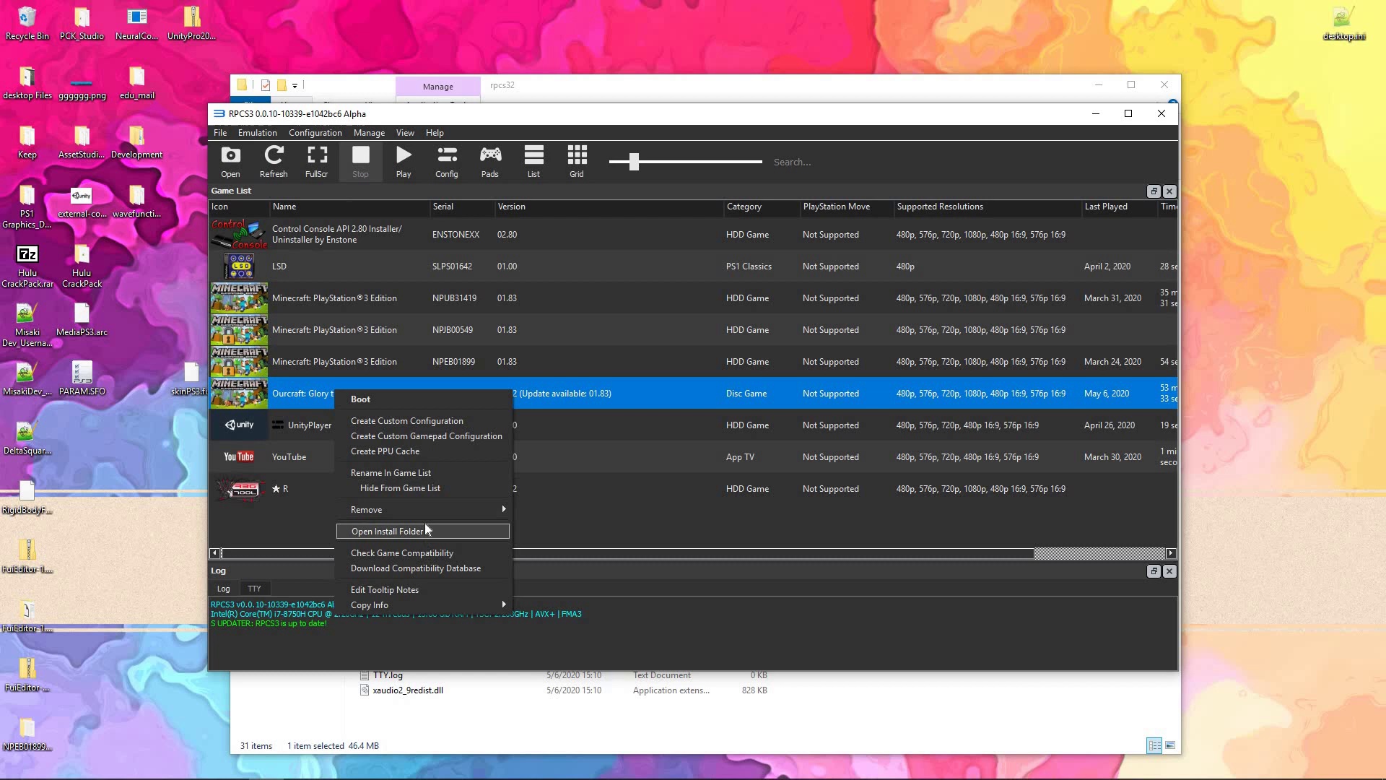
{"action": "key", "text": "Return"}
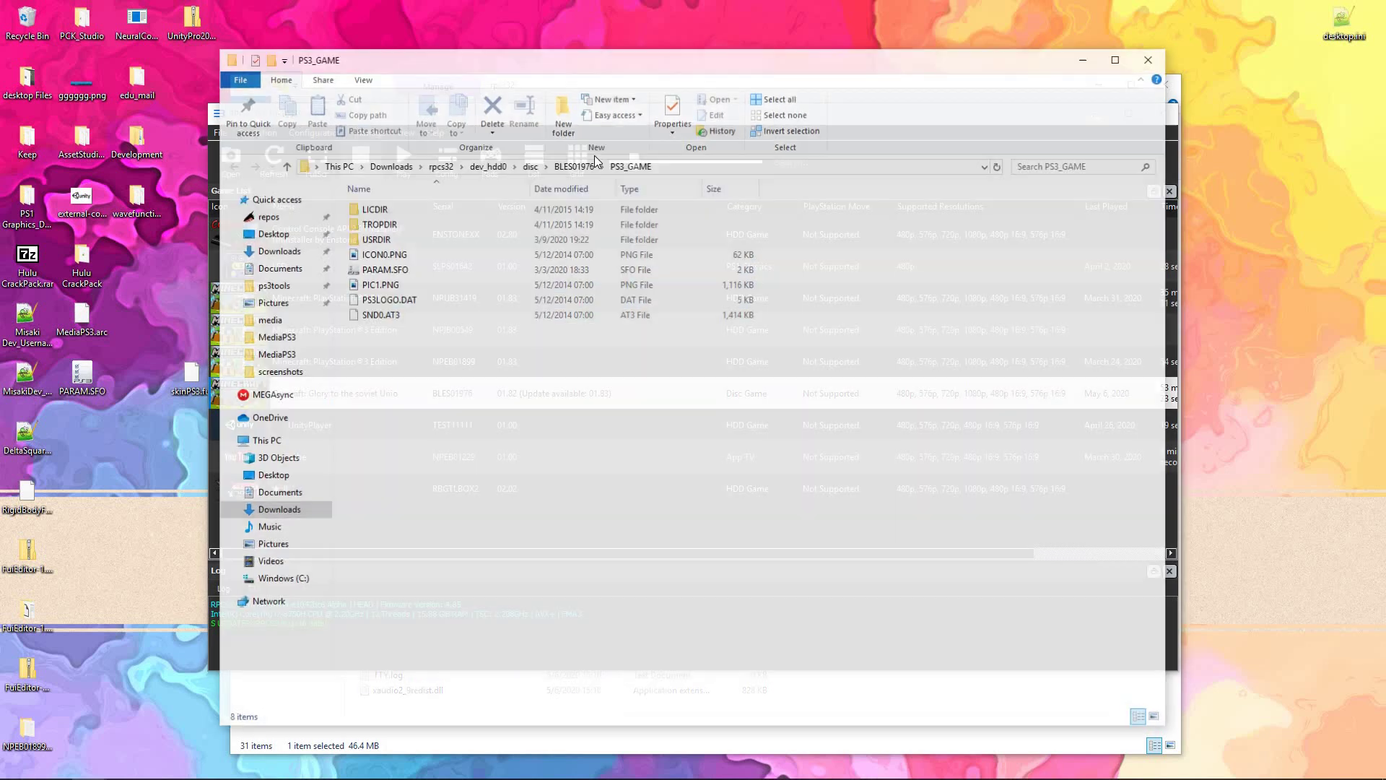
{"action": "left_click", "coordinate": [487, 164]}
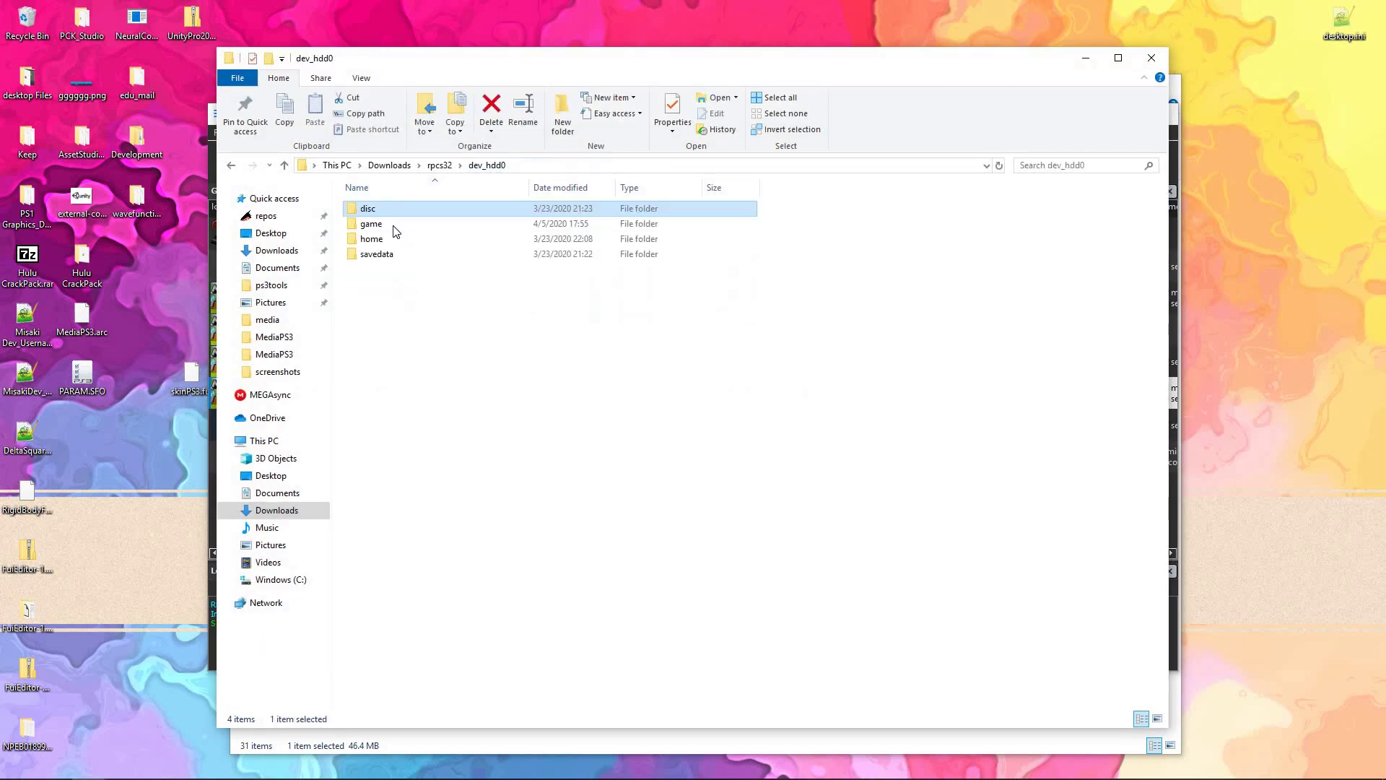
{"action": "double_click", "coordinate": [396, 224]}
{"action": "left_click", "coordinate": [396, 226]}
{"action": "double_click", "coordinate": [395, 225]}
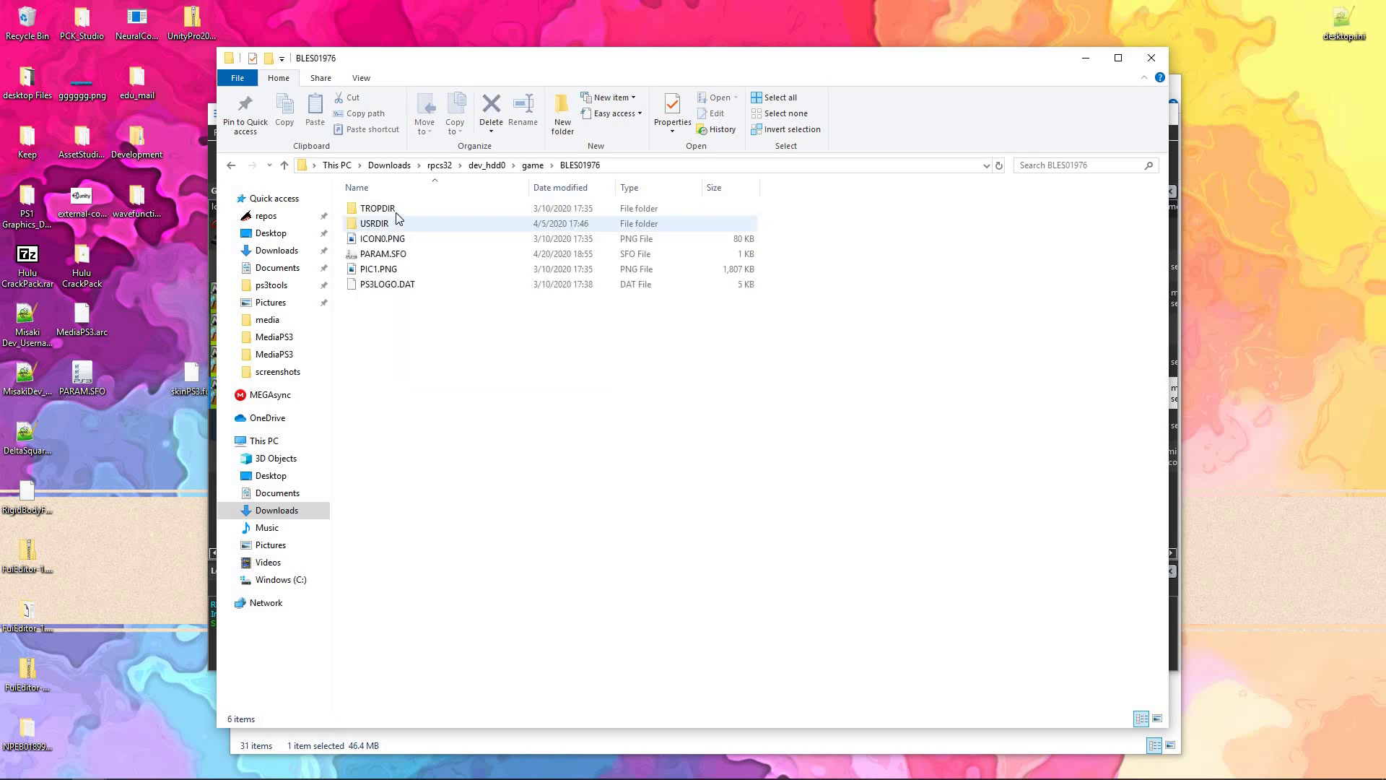
{"action": "double_click", "coordinate": [396, 223]}
{"action": "double_click", "coordinate": [396, 210]}
{"action": "double_click", "coordinate": [394, 225]}
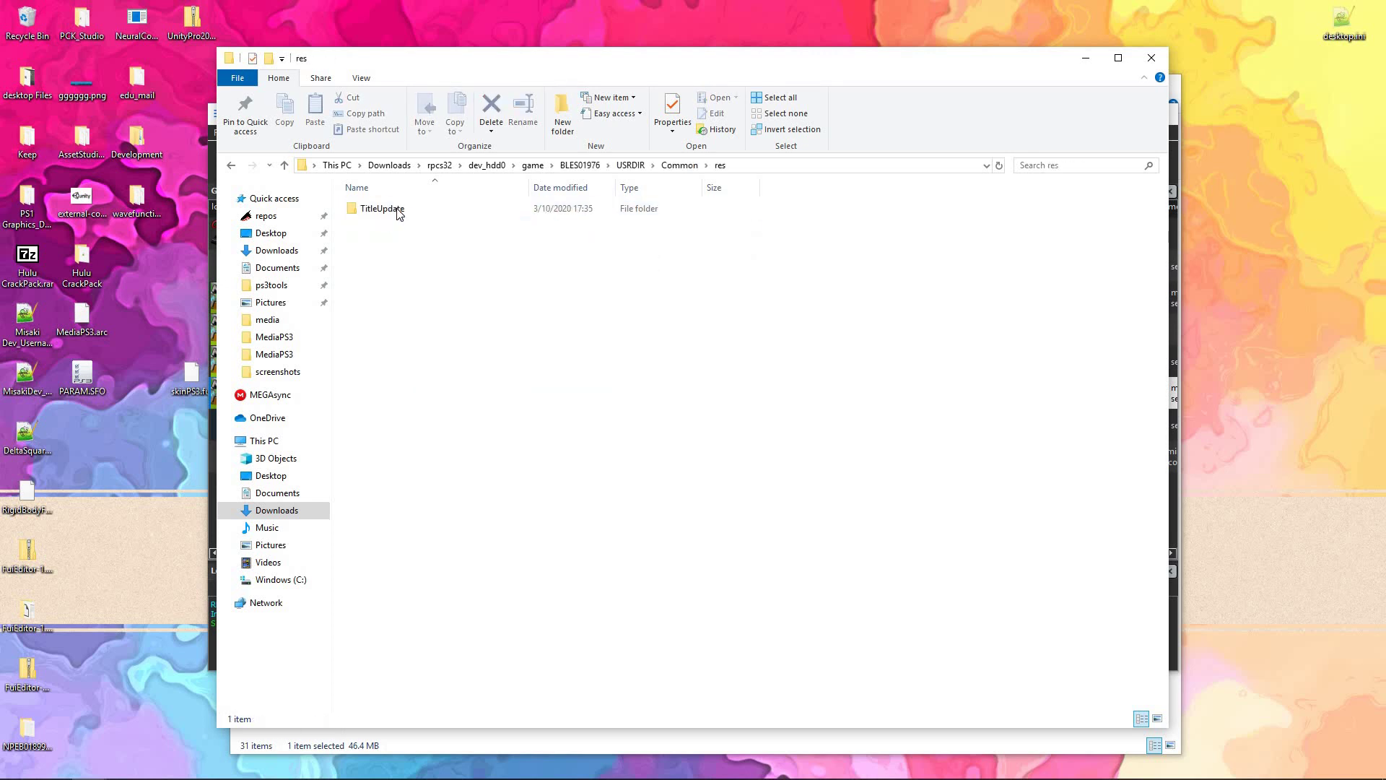
{"action": "key", "text": "alt+Left"}
- Open Media, then MediaPS3, dismissing the MCC ToolChest update notice along the way
{"action": "double_click", "coordinate": [400, 208]}
{"action": "left_click", "coordinate": [399, 240]}
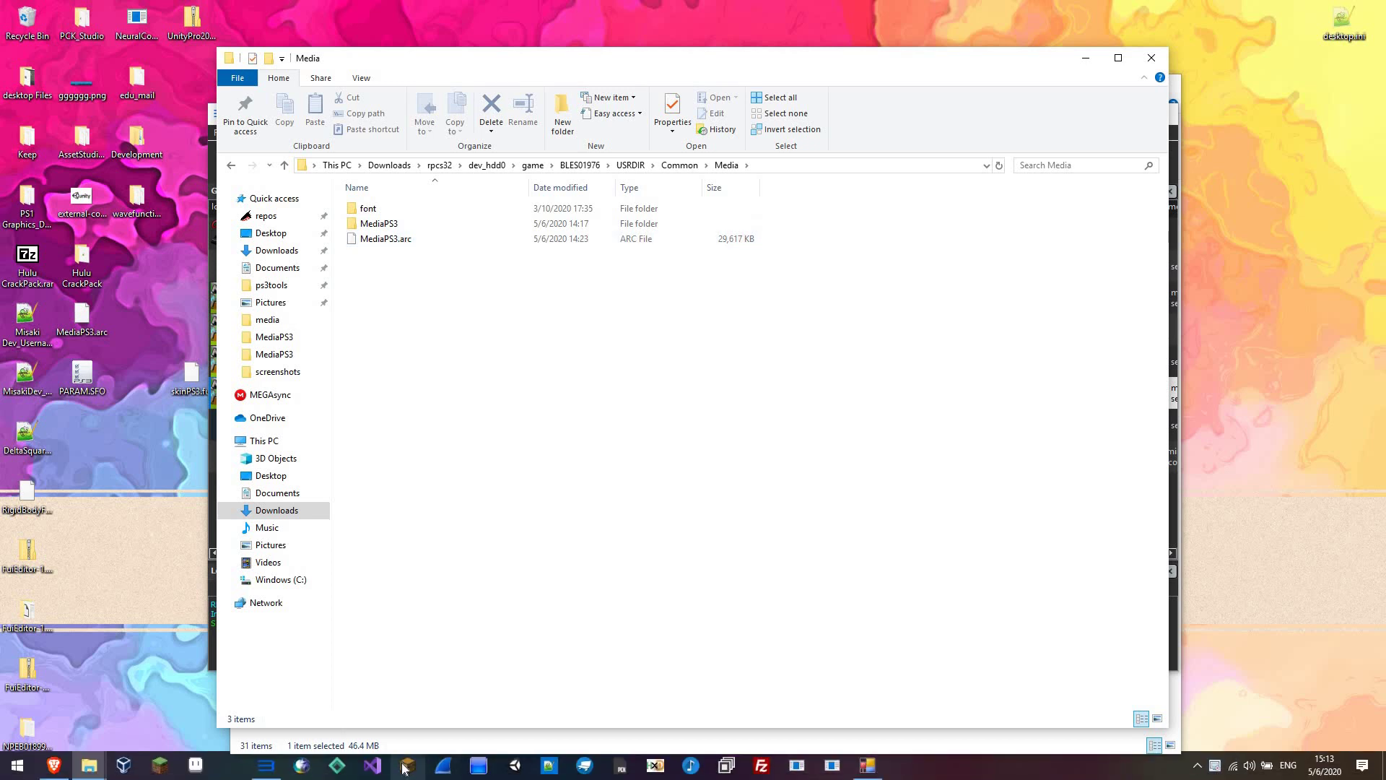
{"action": "left_click", "coordinate": [407, 766]}
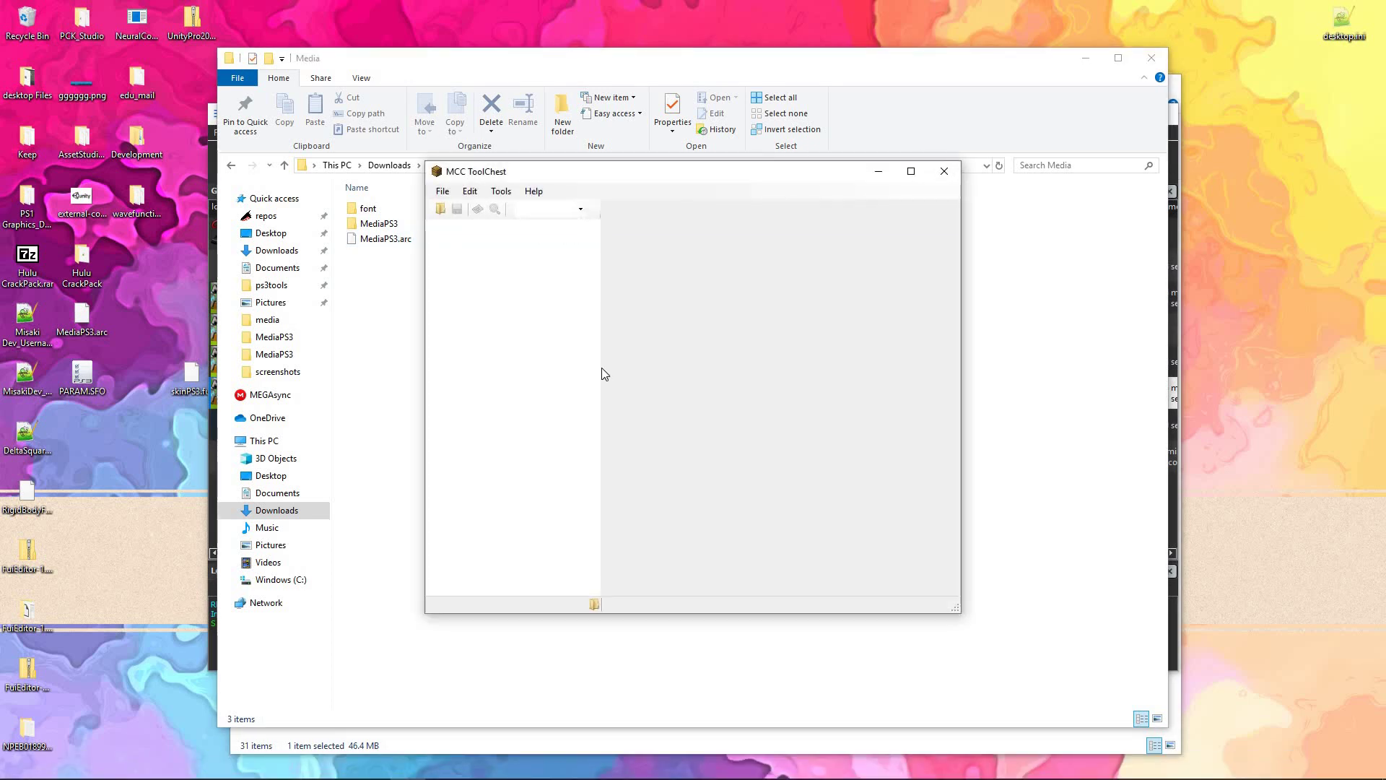
{"action": "left_click", "coordinate": [787, 331]}
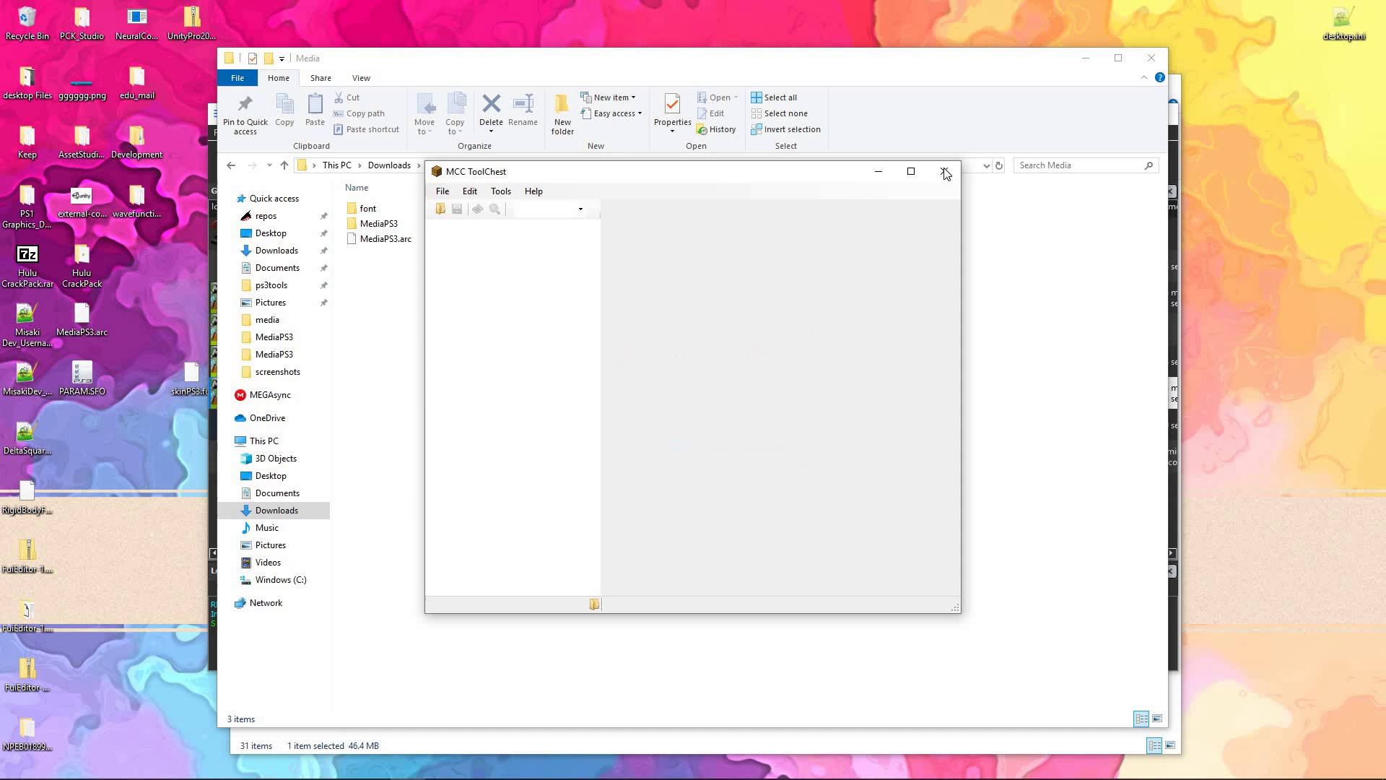
{"action": "left_click", "coordinate": [379, 224]}
{"action": "double_click", "coordinate": [379, 224]}
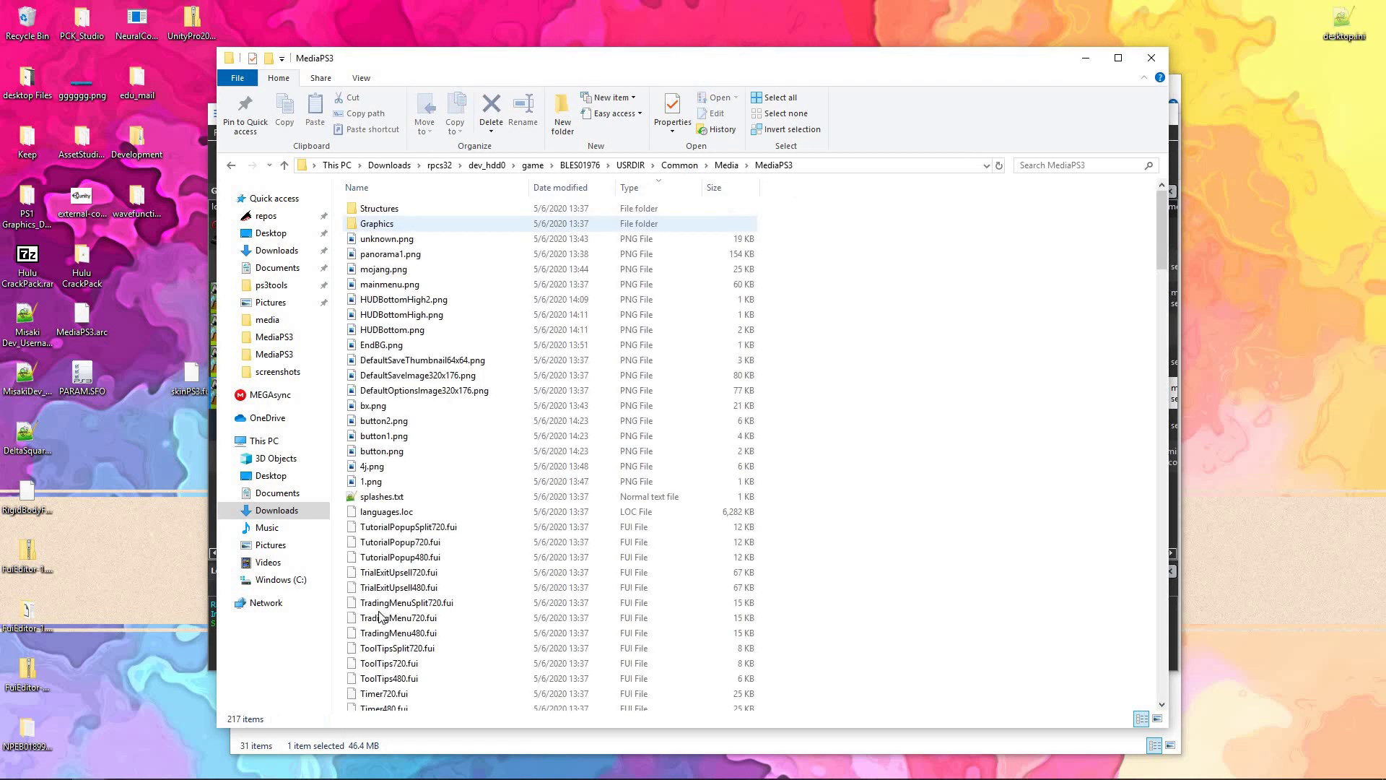
{"action": "scroll", "coordinate": [433, 361], "scroll_direction": "down", "scroll_amount": 12}
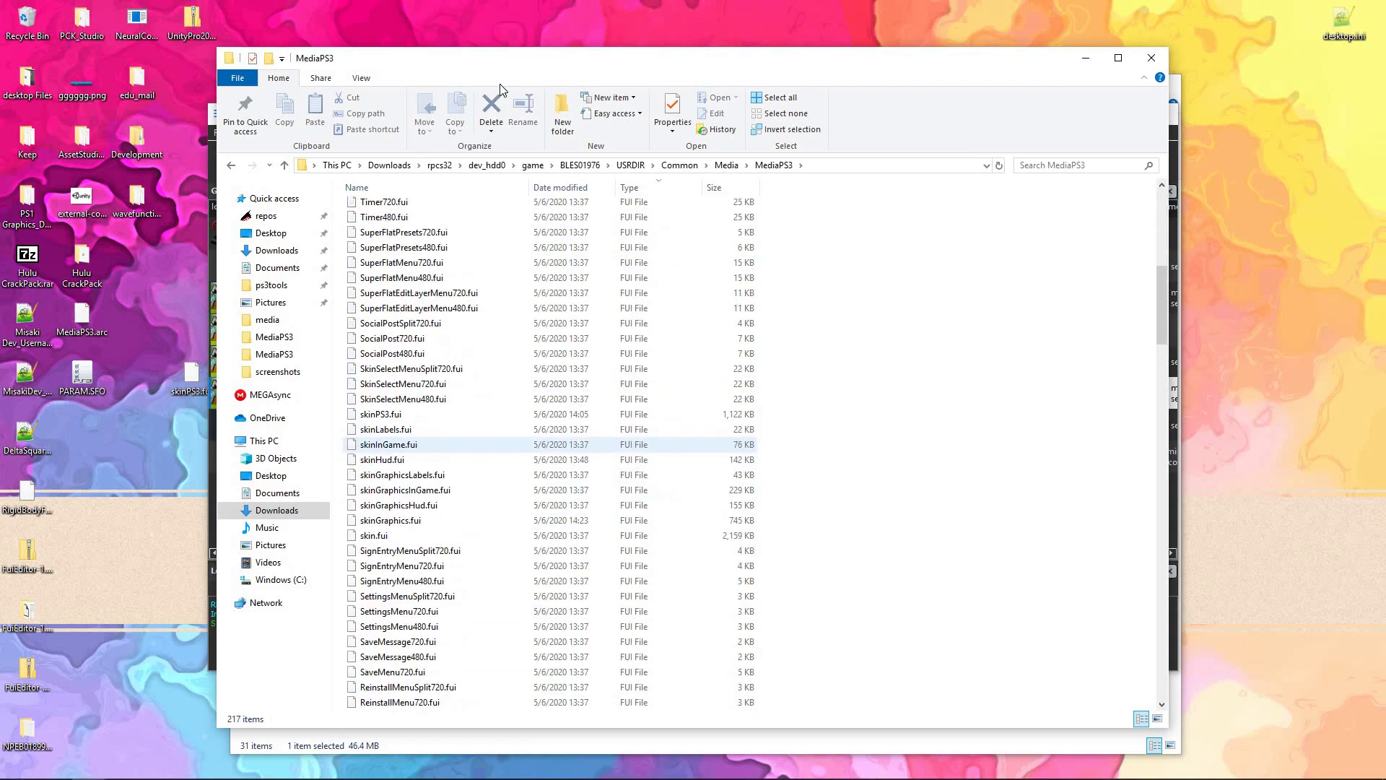
{"action": "left_click_drag", "start_coordinate": [534, 60], "coordinate": [525, 148]}
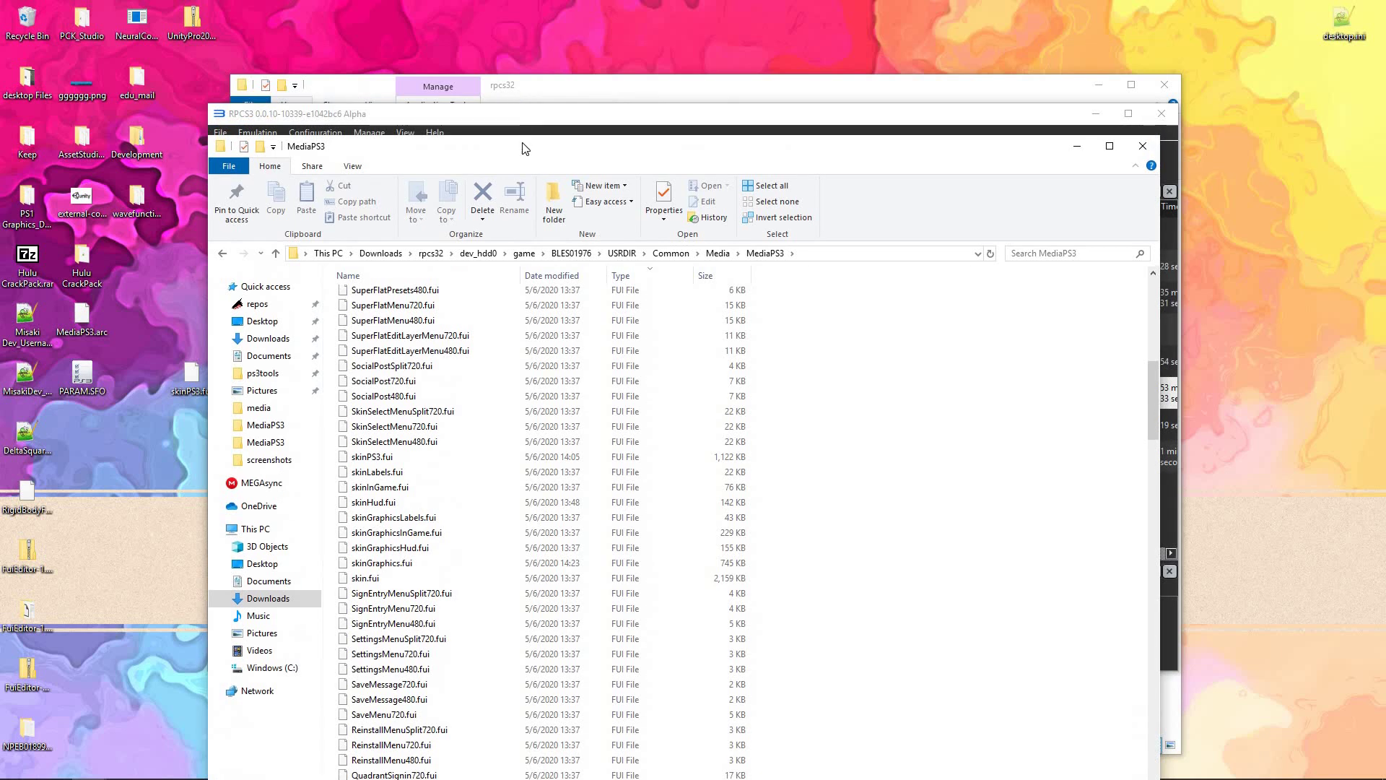
{"action": "left_click_drag", "start_coordinate": [532, 45], "coordinate": [534, 46]}
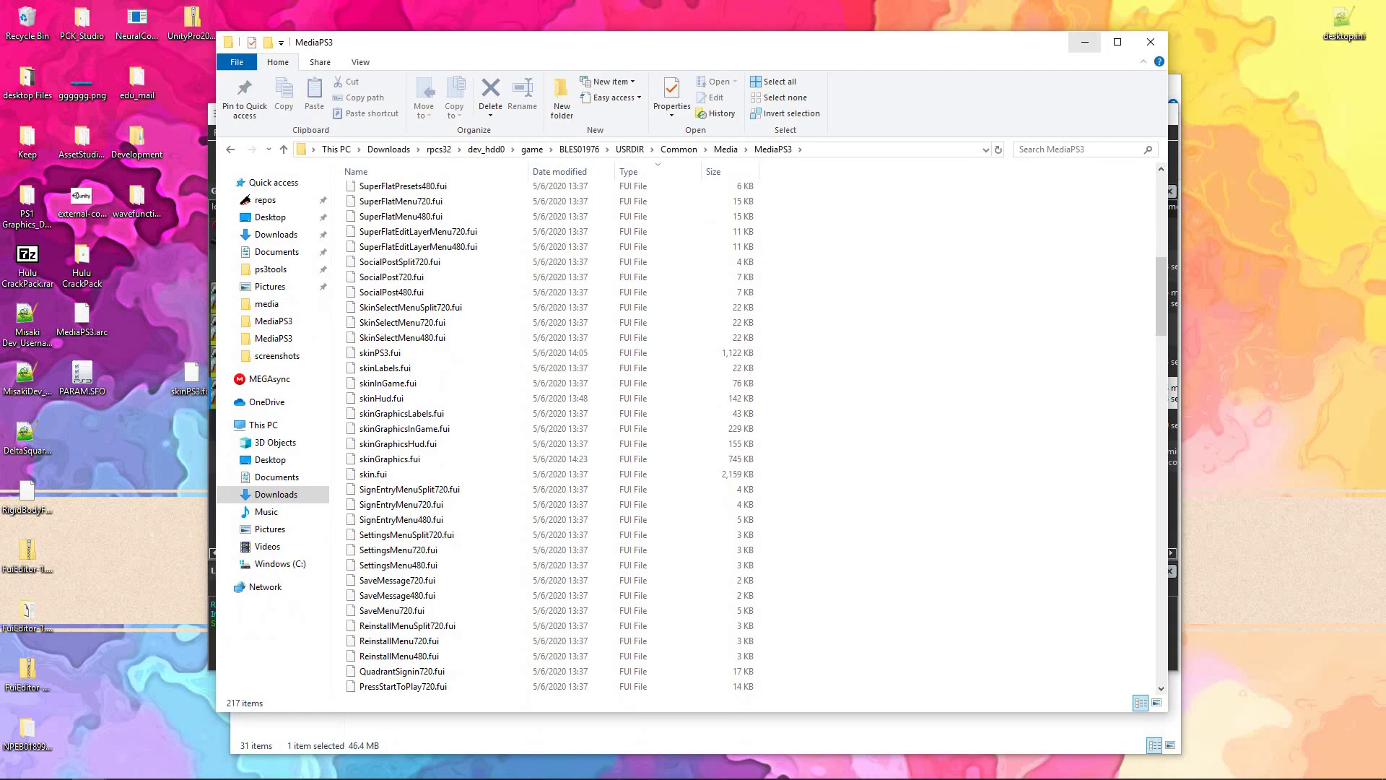
- Load skinPS3.fui from the MediaPS3 folder via Files > Open, using Details view
{"action": "left_click", "coordinate": [1085, 42]}
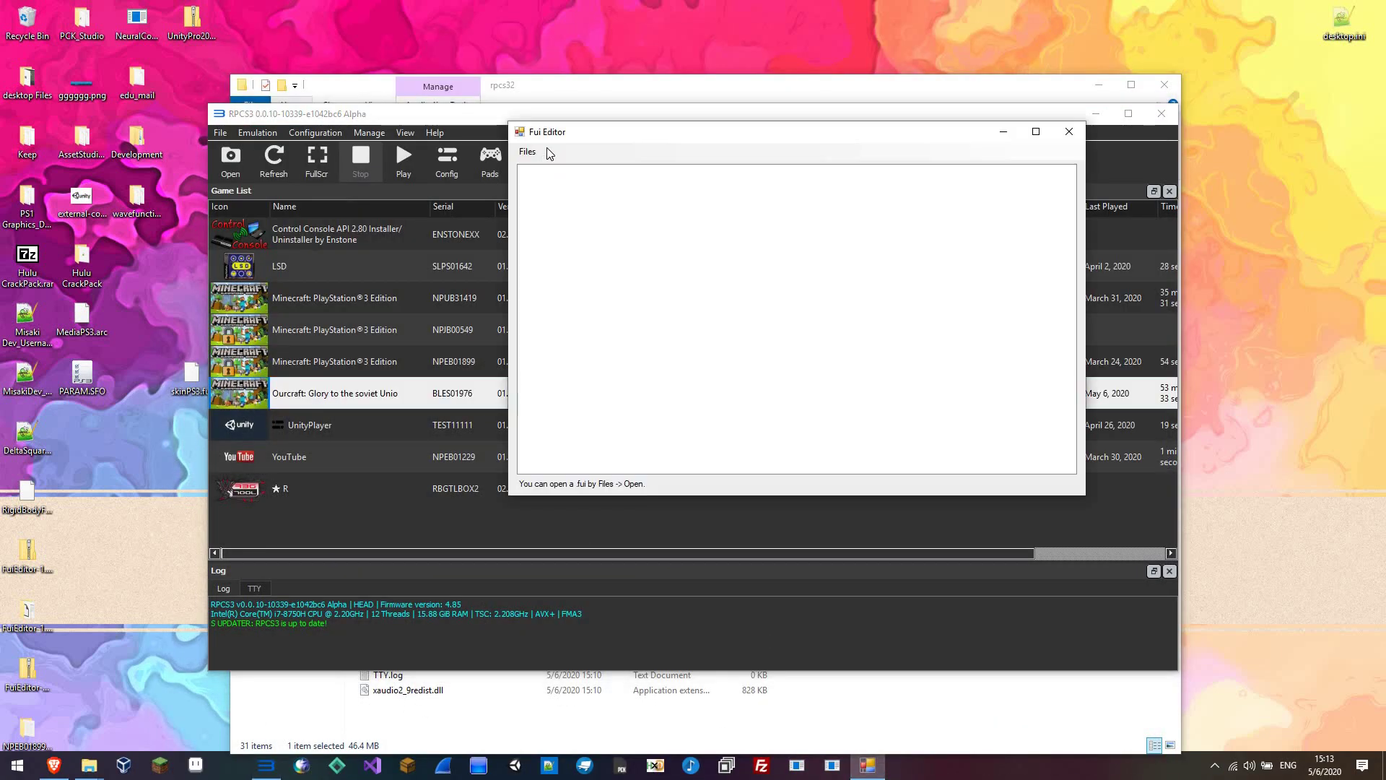
{"action": "left_click", "coordinate": [532, 152]}
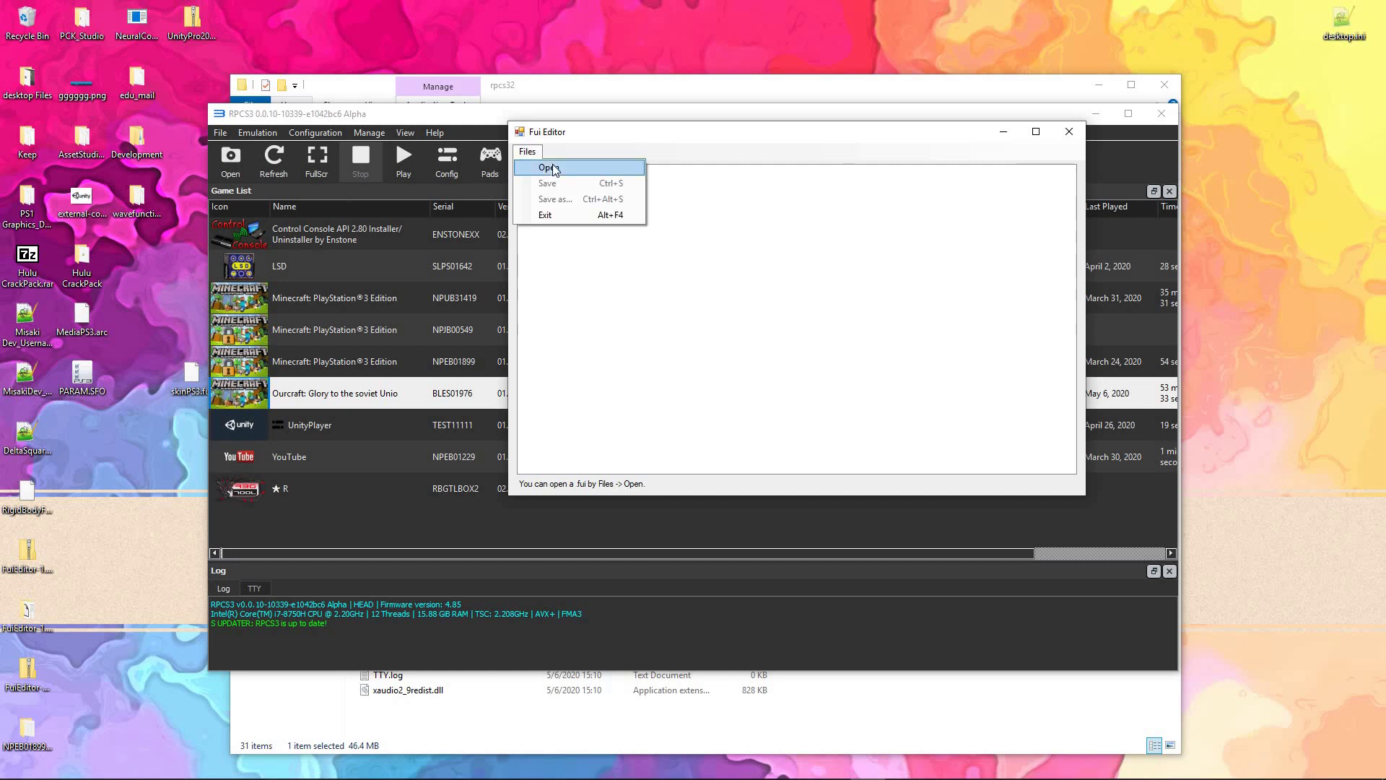
{"action": "left_click", "coordinate": [555, 168]}
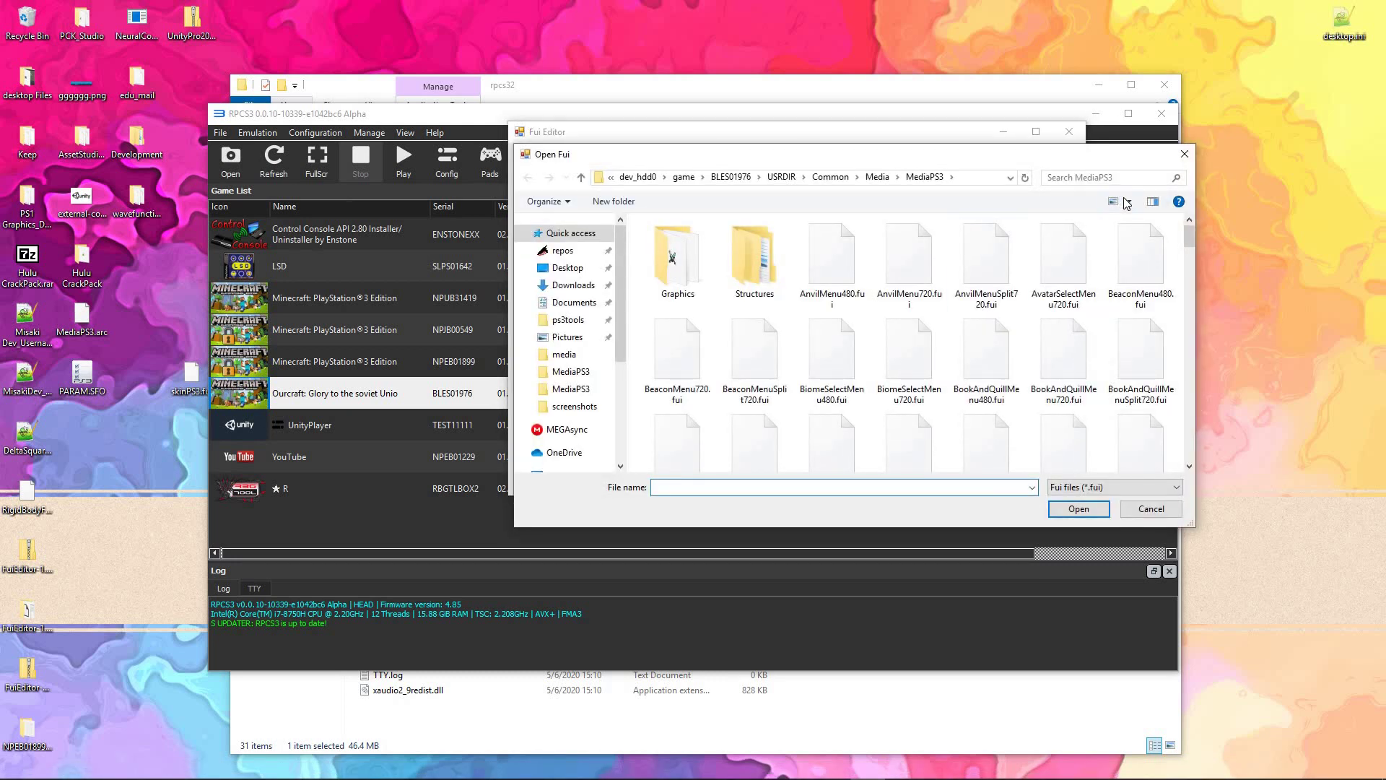
{"action": "left_click", "coordinate": [1128, 202]}
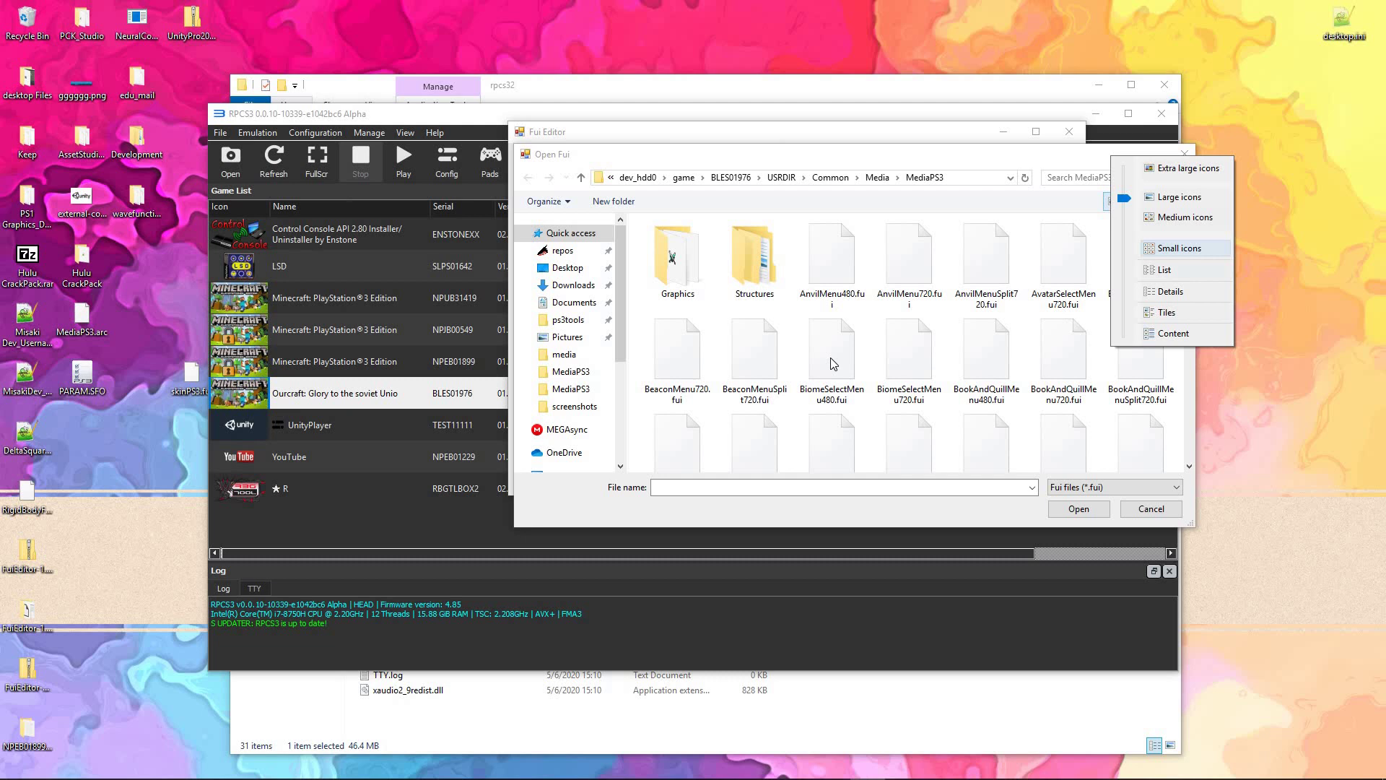
{"action": "key", "text": "d"}
{"action": "scroll", "coordinate": [815, 362], "scroll_direction": "down", "scroll_amount": 20}
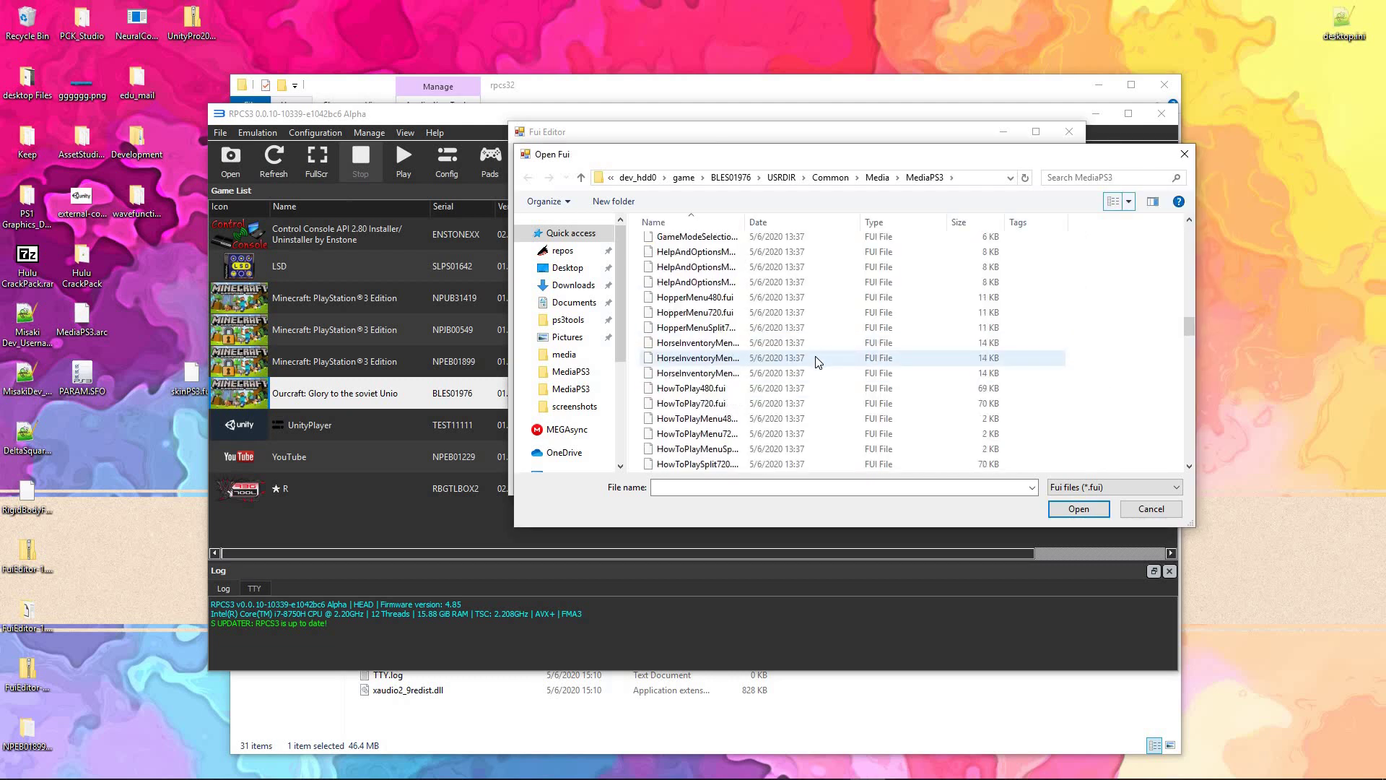
{"action": "scroll", "coordinate": [819, 361], "scroll_direction": "down", "scroll_amount": 20}
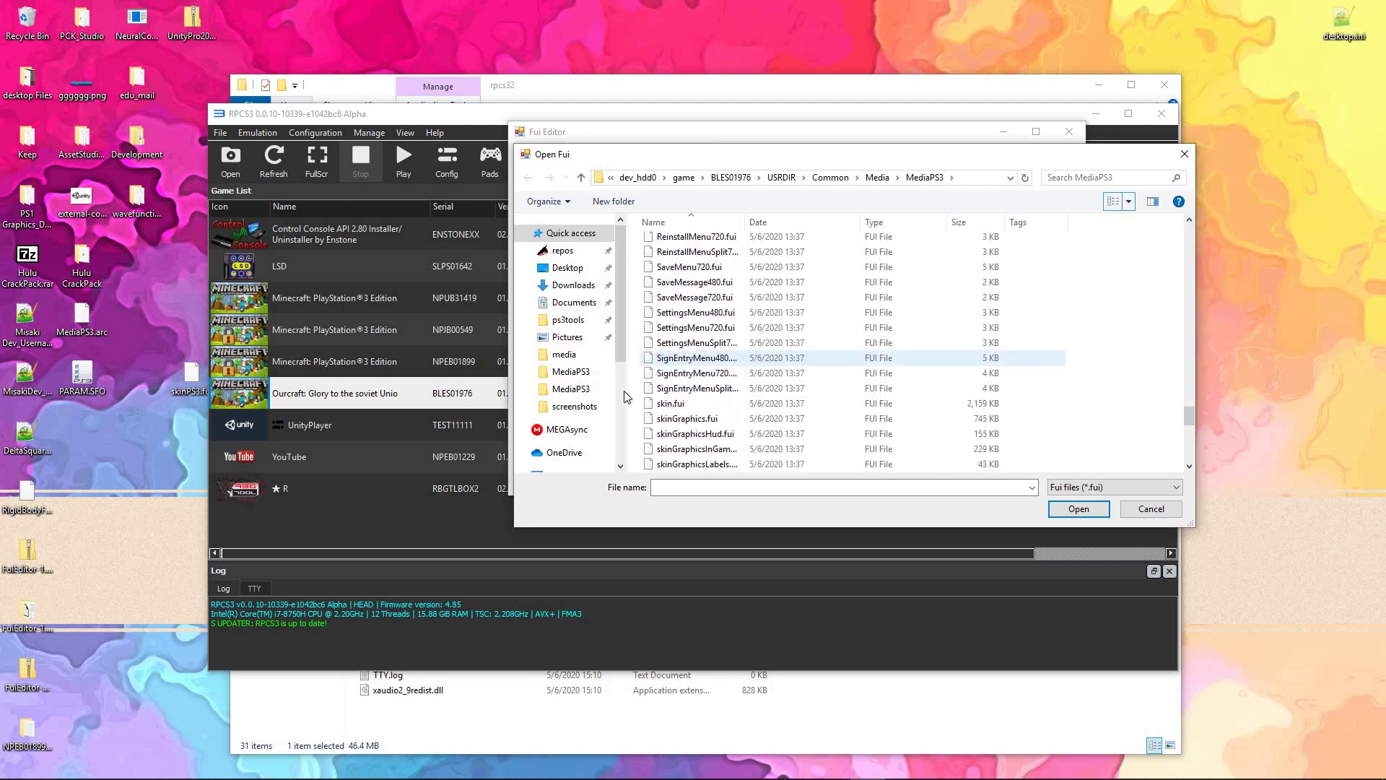
{"action": "scroll", "coordinate": [689, 413], "scroll_direction": "down", "scroll_amount": 2}
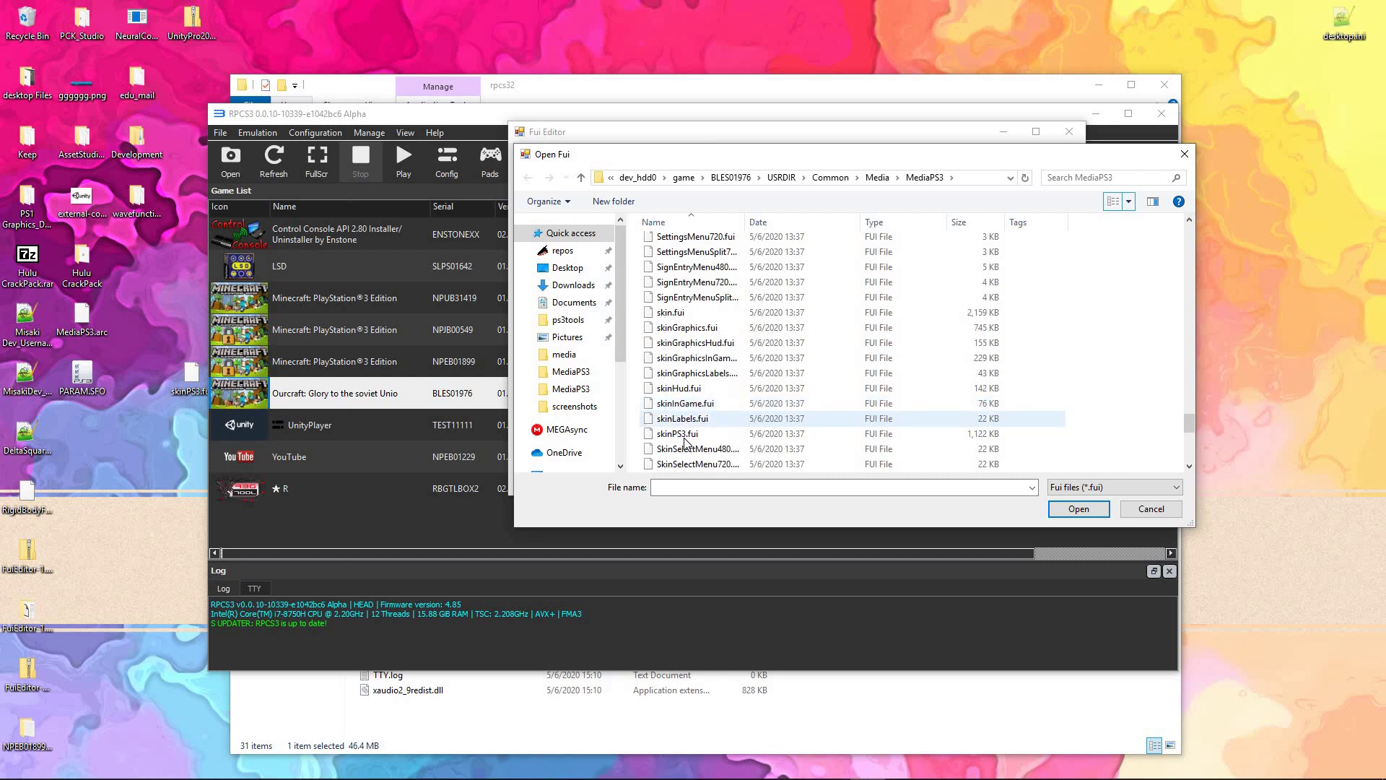
{"action": "double_click", "coordinate": [684, 433]}
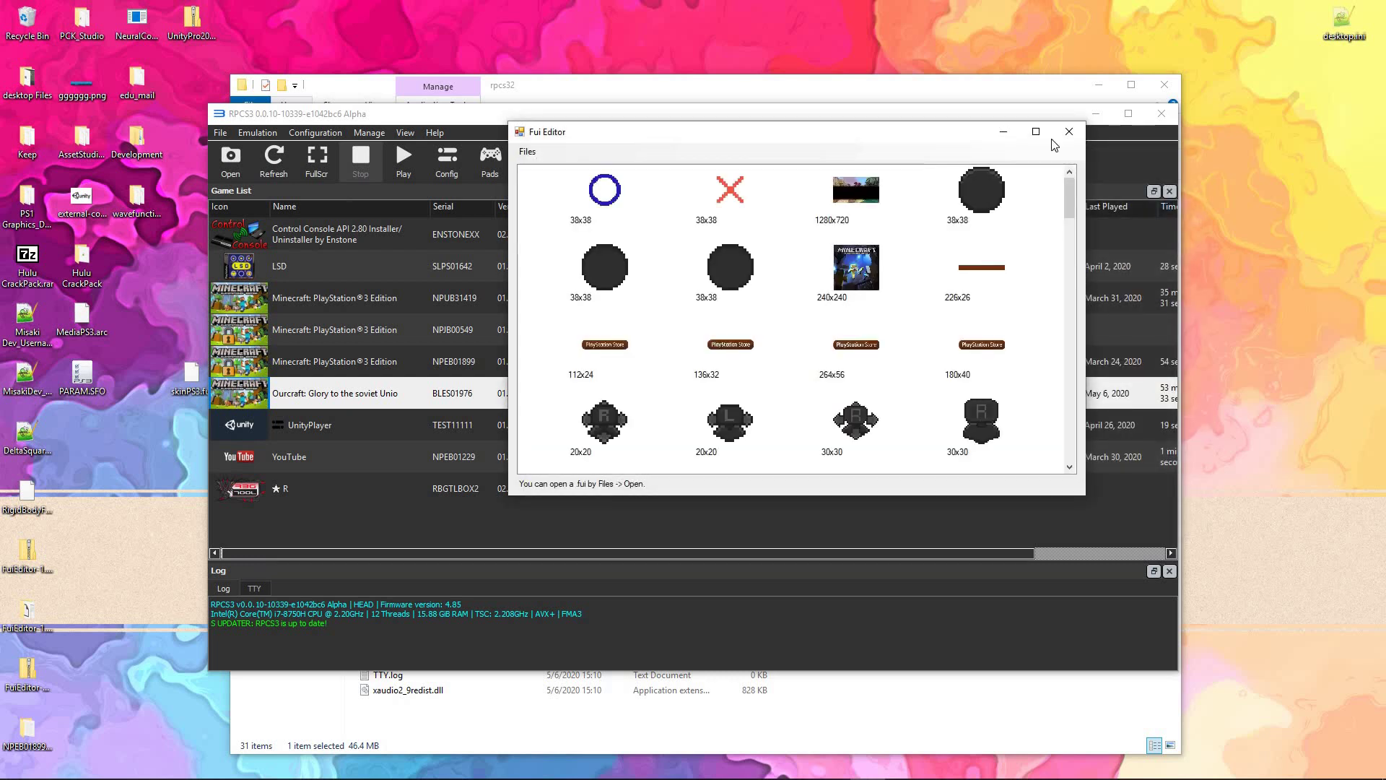
- Maximize Fui Editor and scroll skinPS3.fui's thumbnails down to the final 1280x720 image
{"action": "key", "text": "super+Up"}
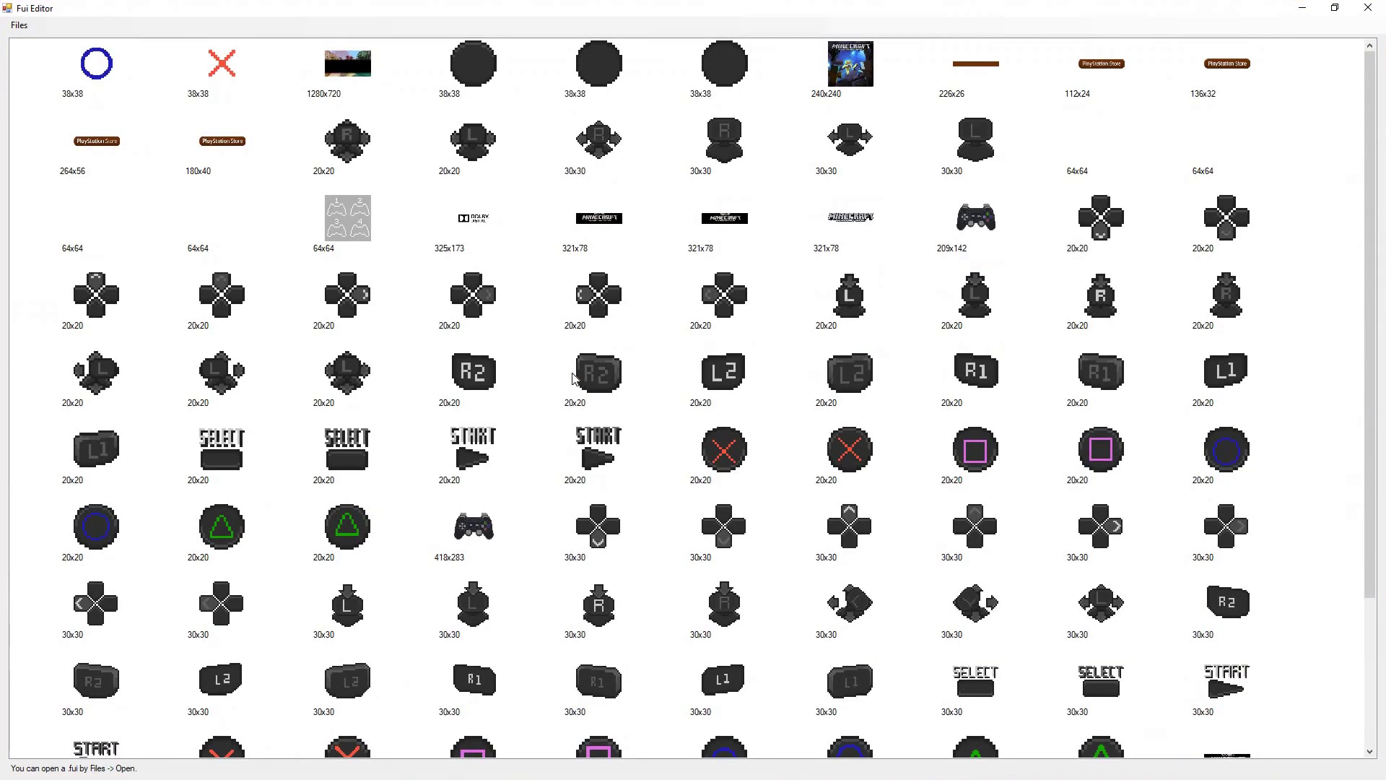
{"action": "scroll", "coordinate": [574, 378], "scroll_direction": "down", "scroll_amount": 3}
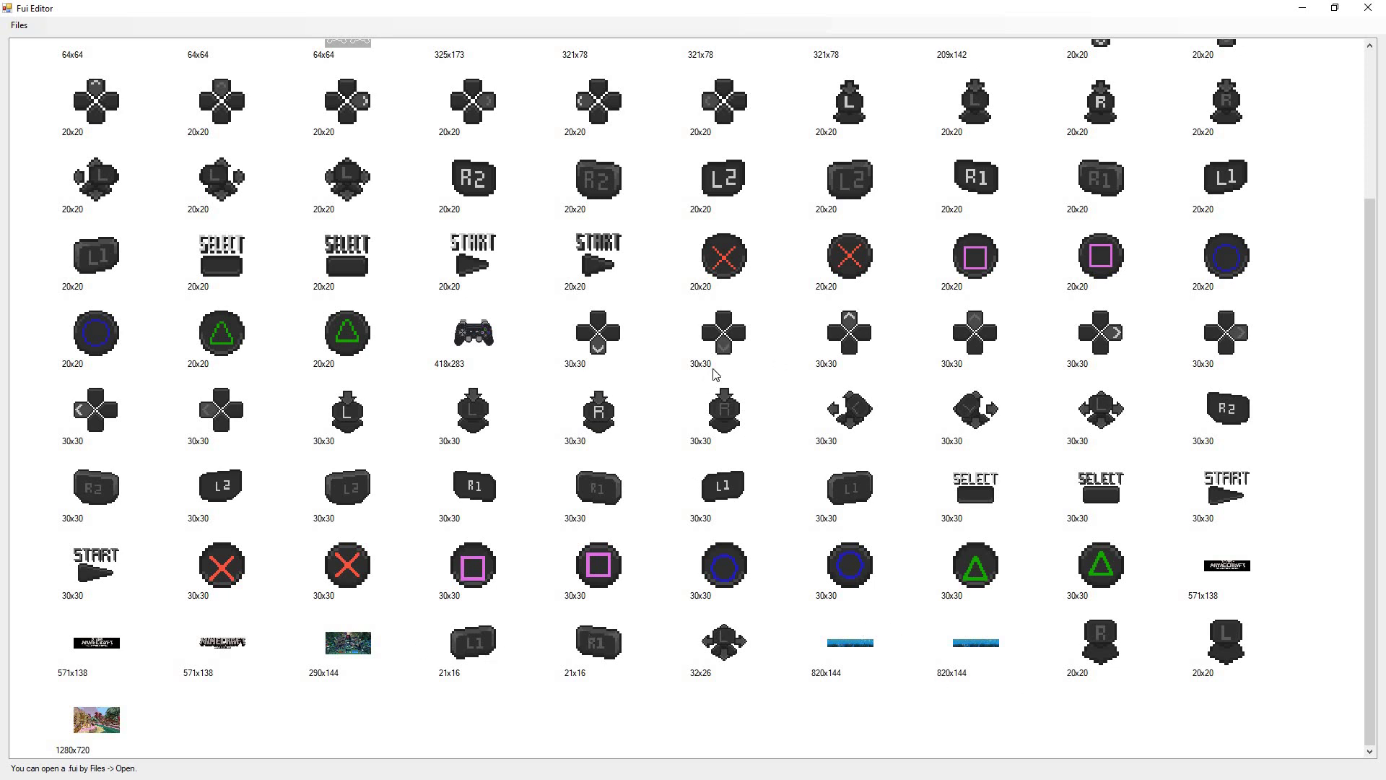
{"action": "scroll", "coordinate": [715, 374], "scroll_direction": "up", "scroll_amount": 2}
{"action": "scroll", "coordinate": [876, 628], "scroll_direction": "down", "scroll_amount": 2}
- Save the 571x138 logo image out as logo_KR.png in MediaPS3
{"action": "right_click", "coordinate": [235, 650]}
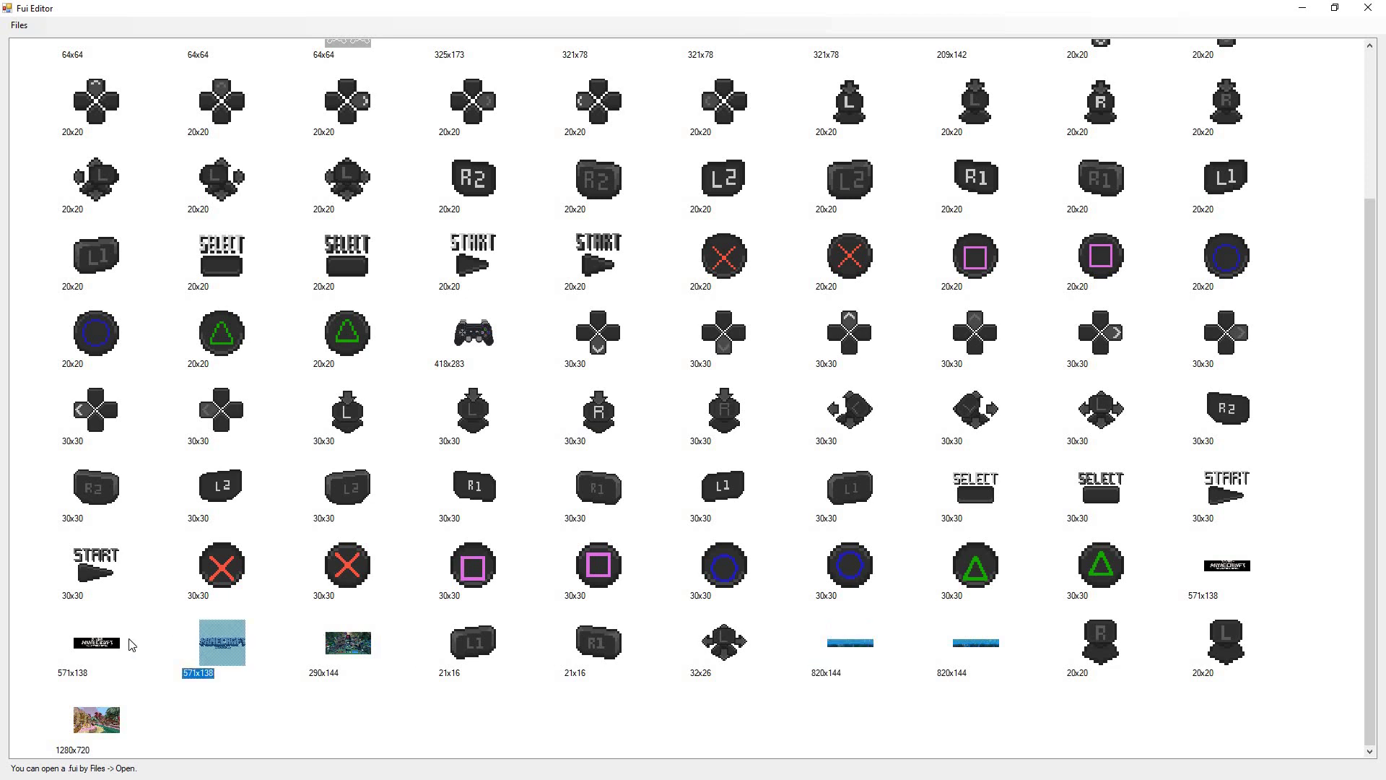
{"action": "right_click", "coordinate": [1242, 566]}
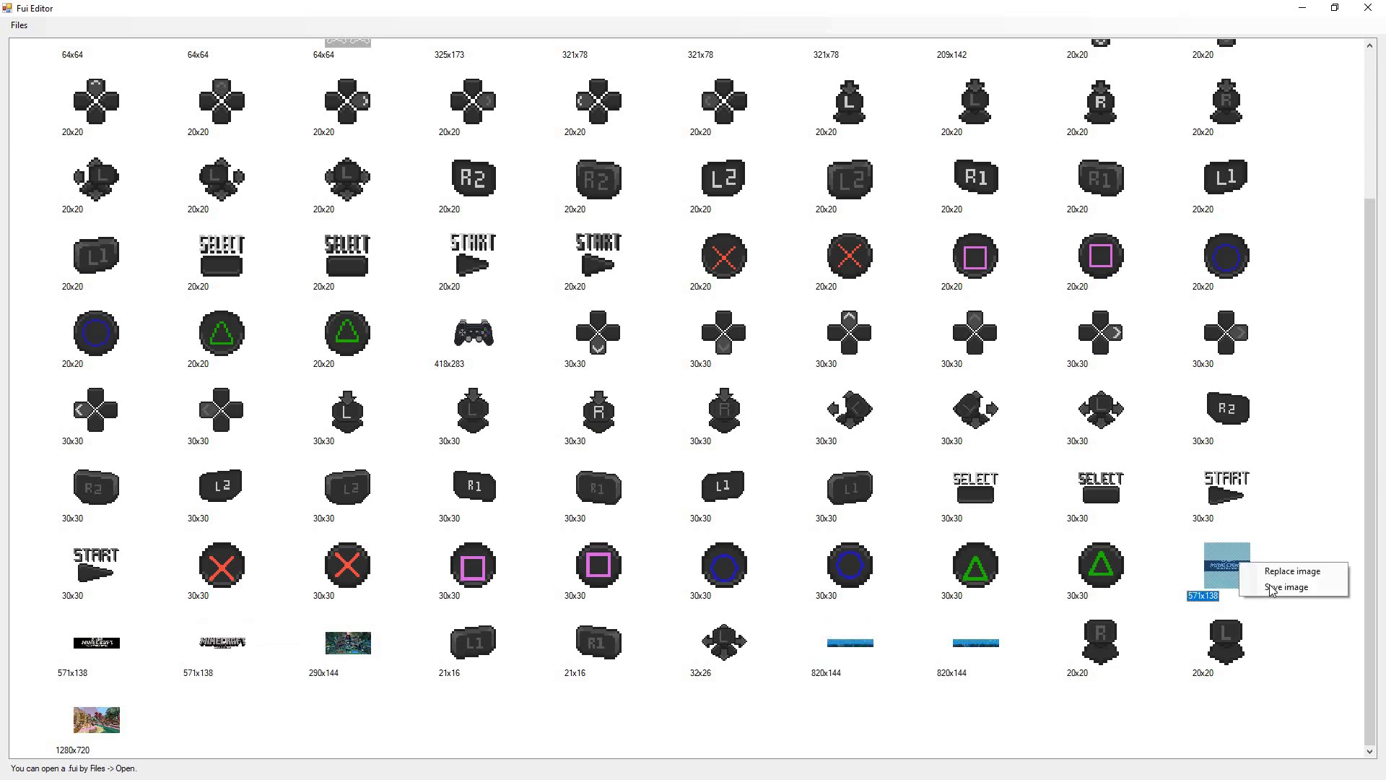
{"action": "left_click", "coordinate": [1286, 587]}
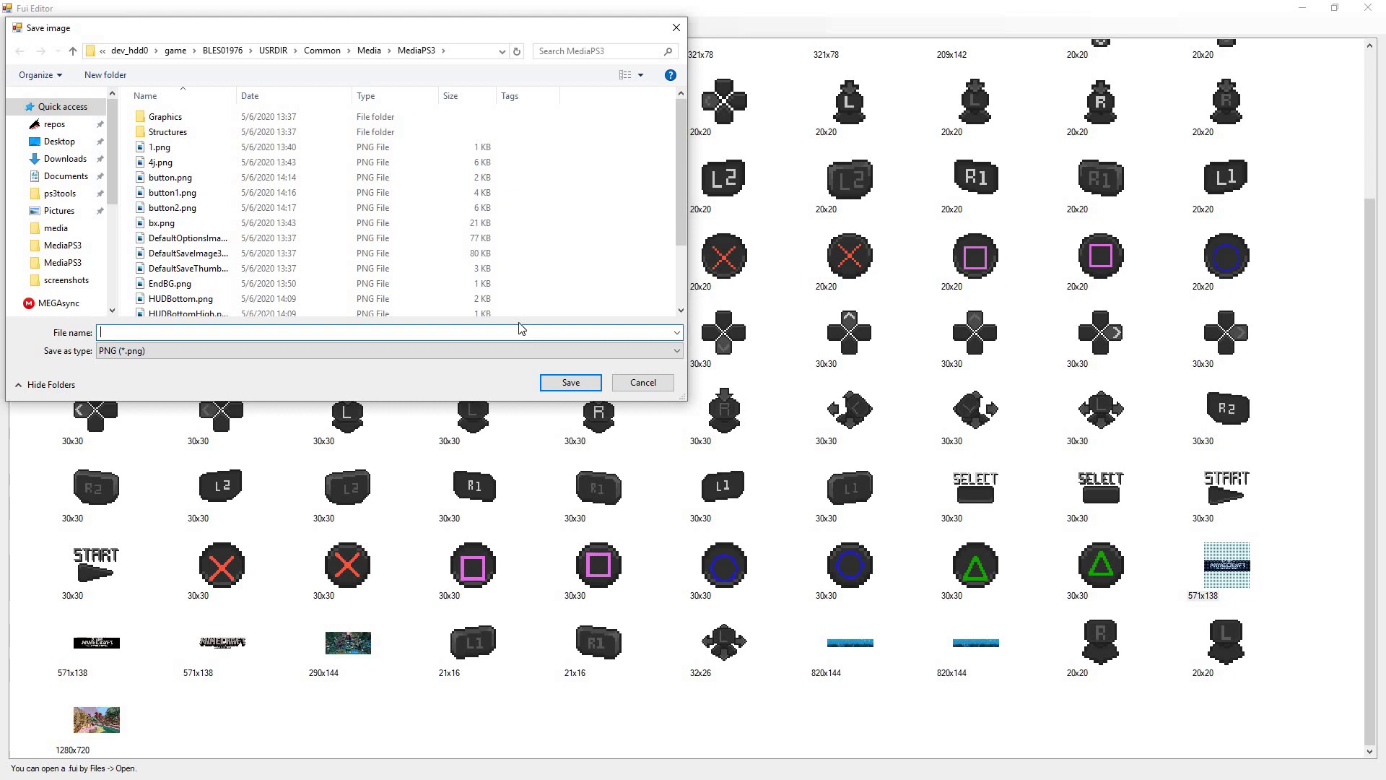
{"action": "type", "text": "logo_KR"}
{"action": "key", "text": "Return"}
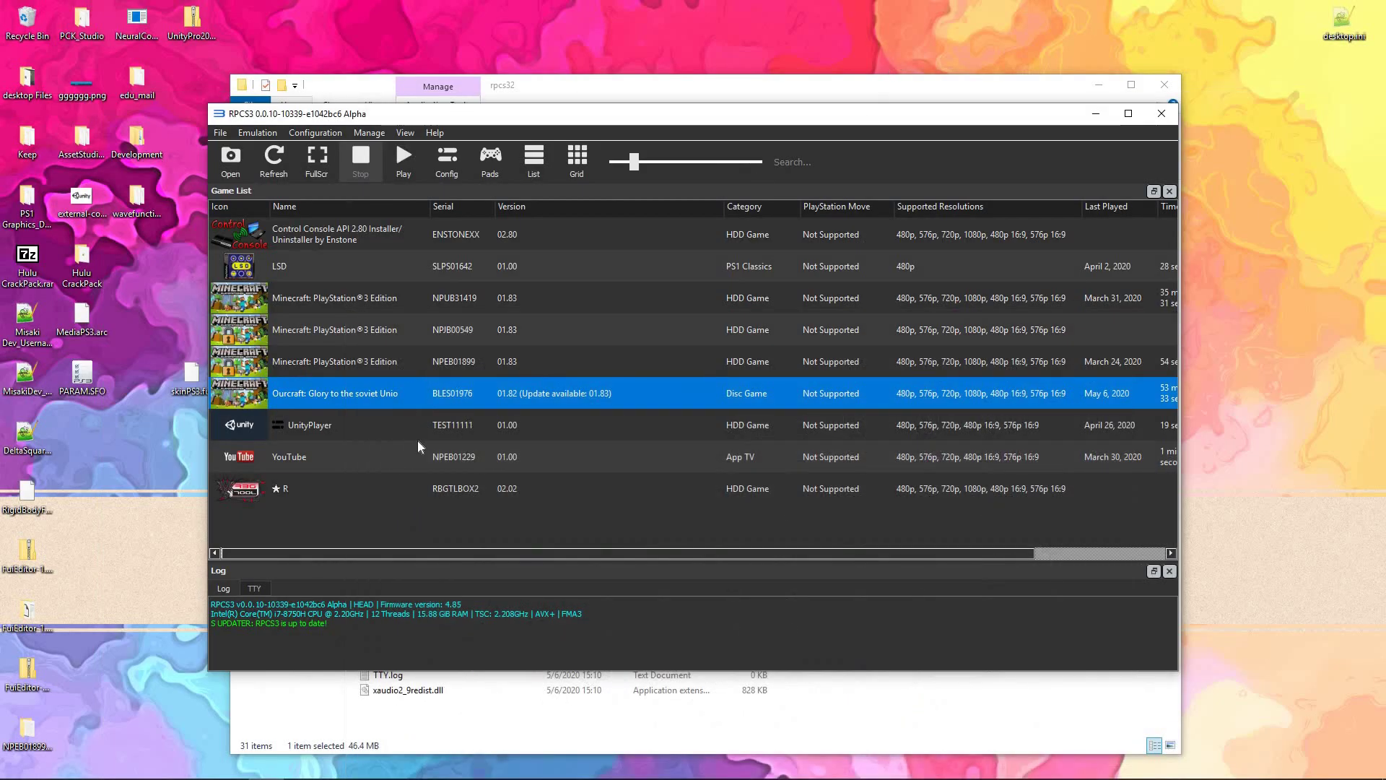
- View logo_KR.png from the MediaPS3 folder in Photos, then close it
{"action": "left_click", "coordinate": [873, 88]}
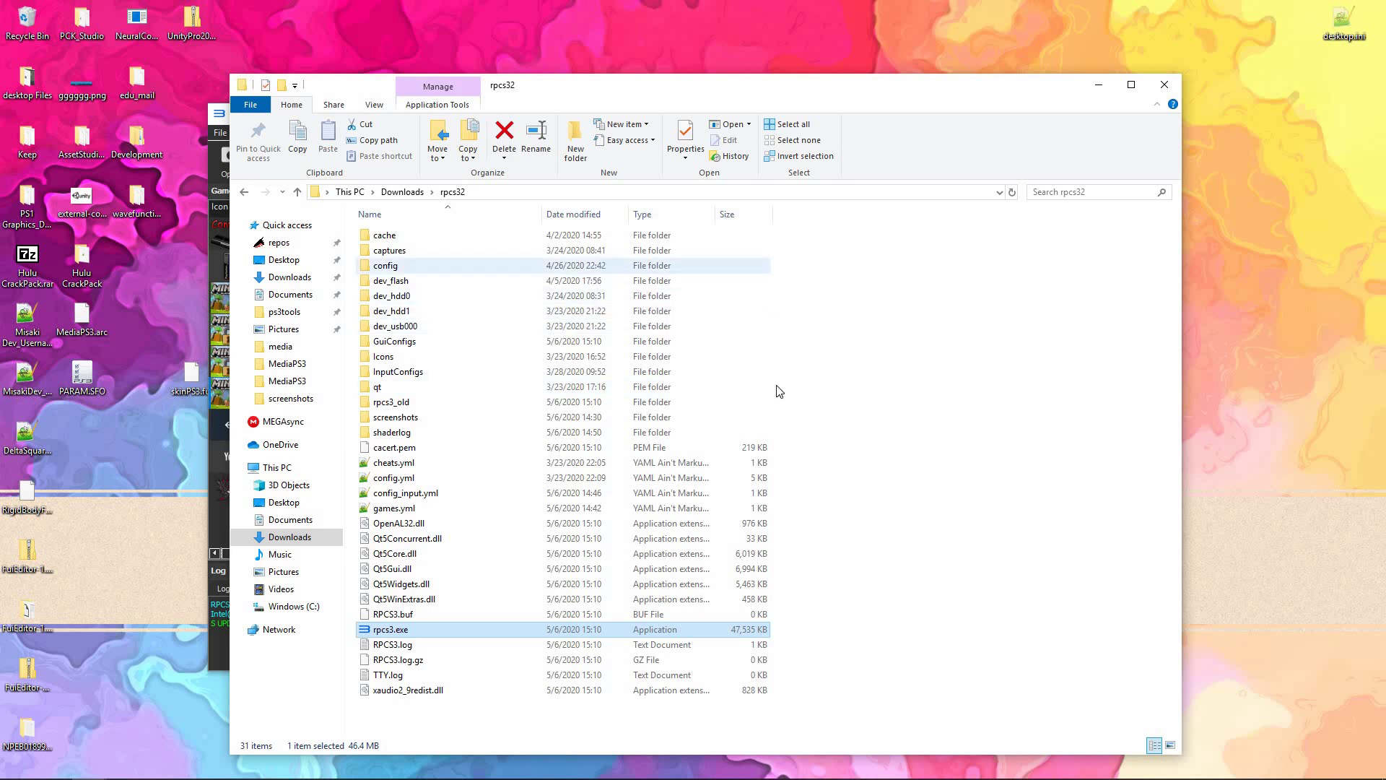
{"action": "key", "text": "alt+Tab"}
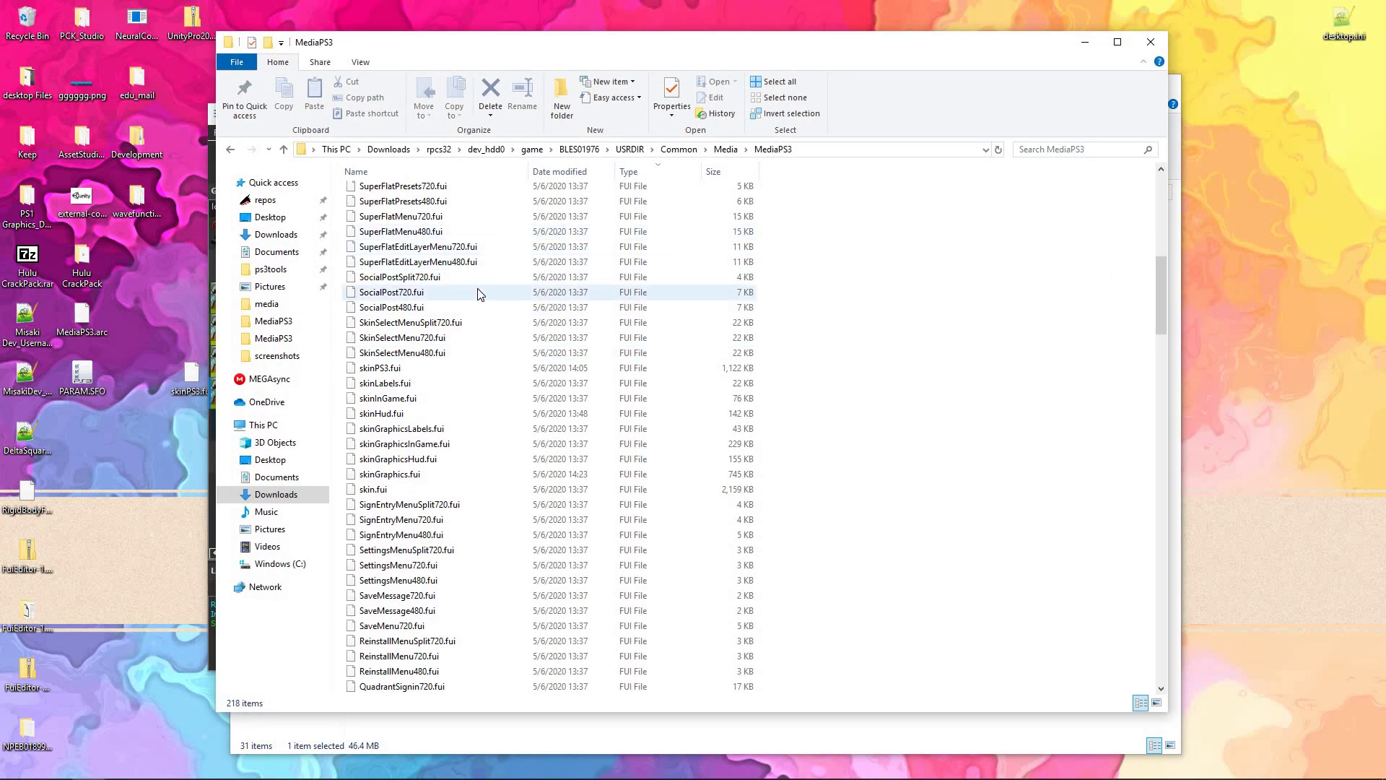
{"action": "scroll", "coordinate": [462, 288], "scroll_direction": "up", "scroll_amount": 12}
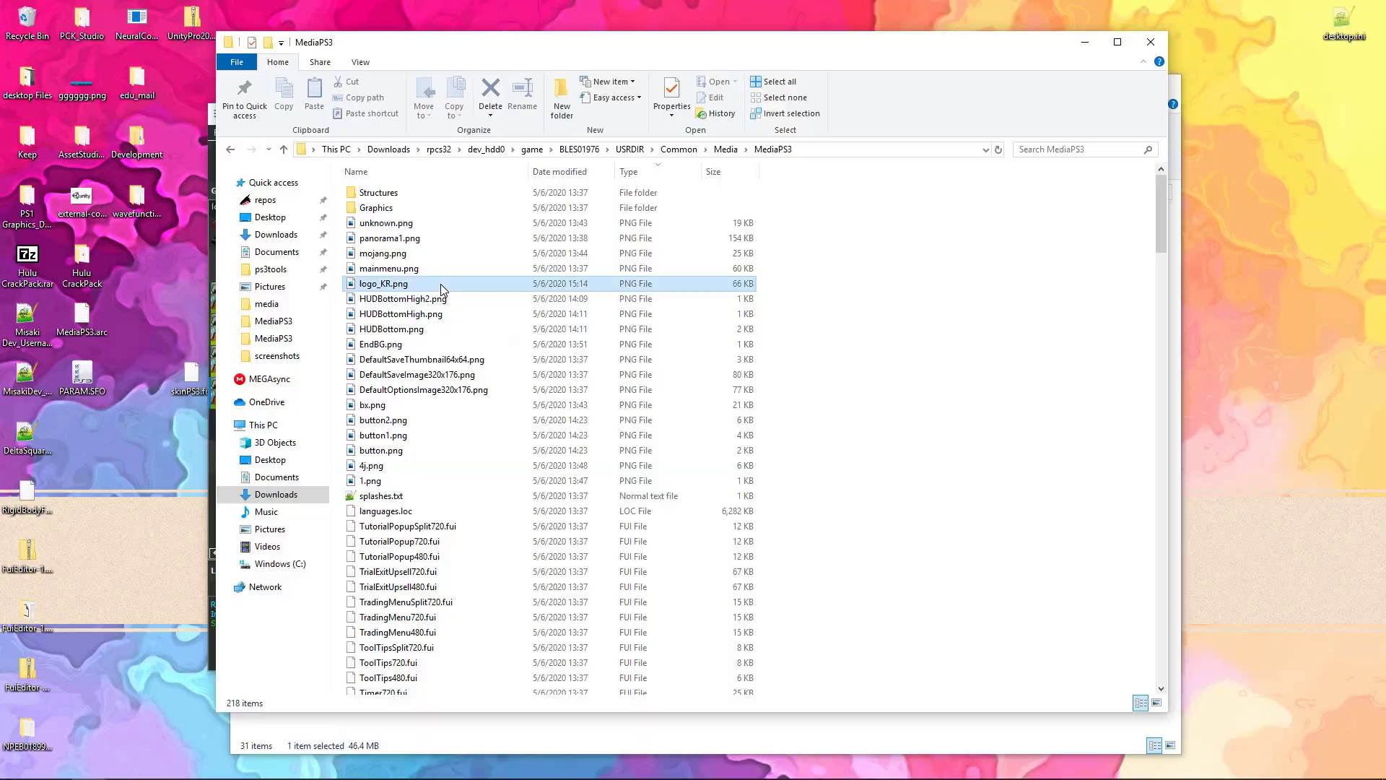
{"action": "double_click", "coordinate": [440, 284]}
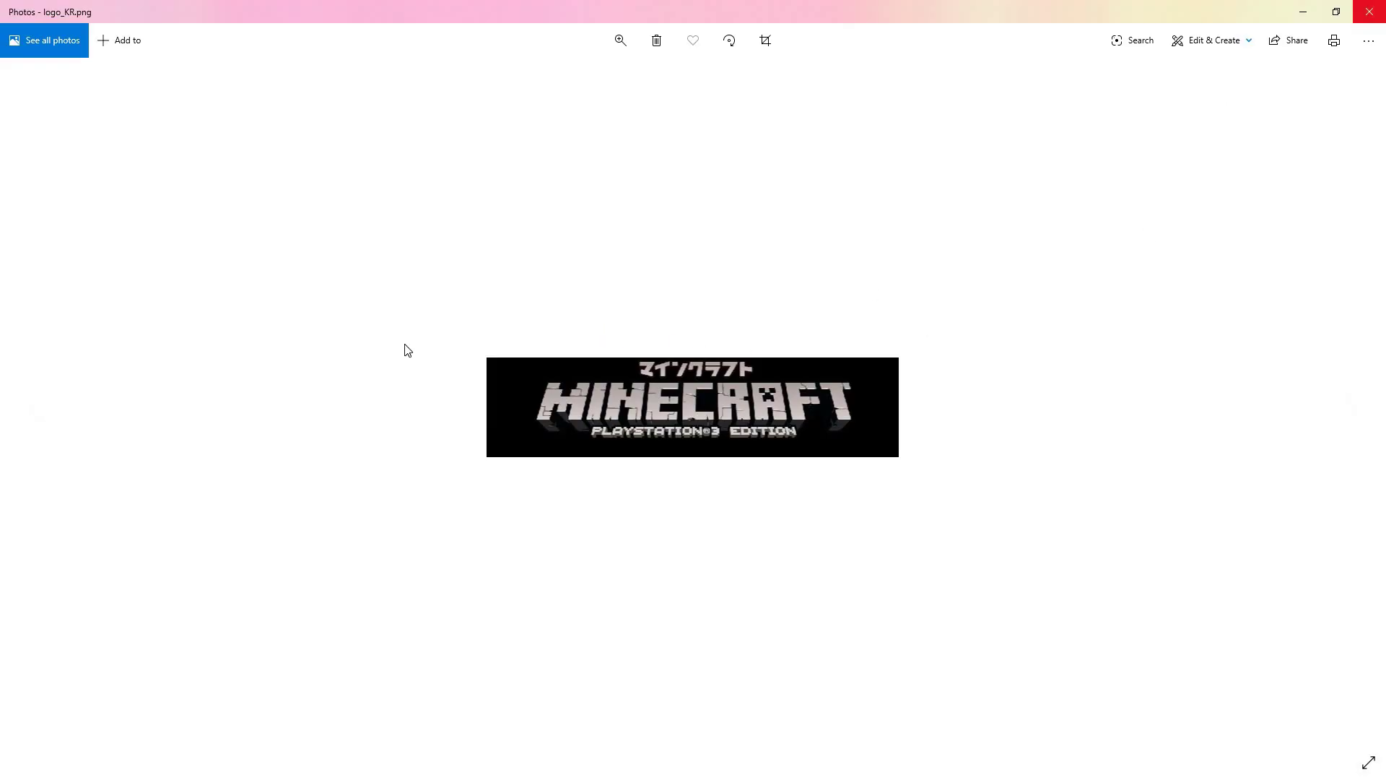
{"action": "left_click", "coordinate": [1368, 11]}
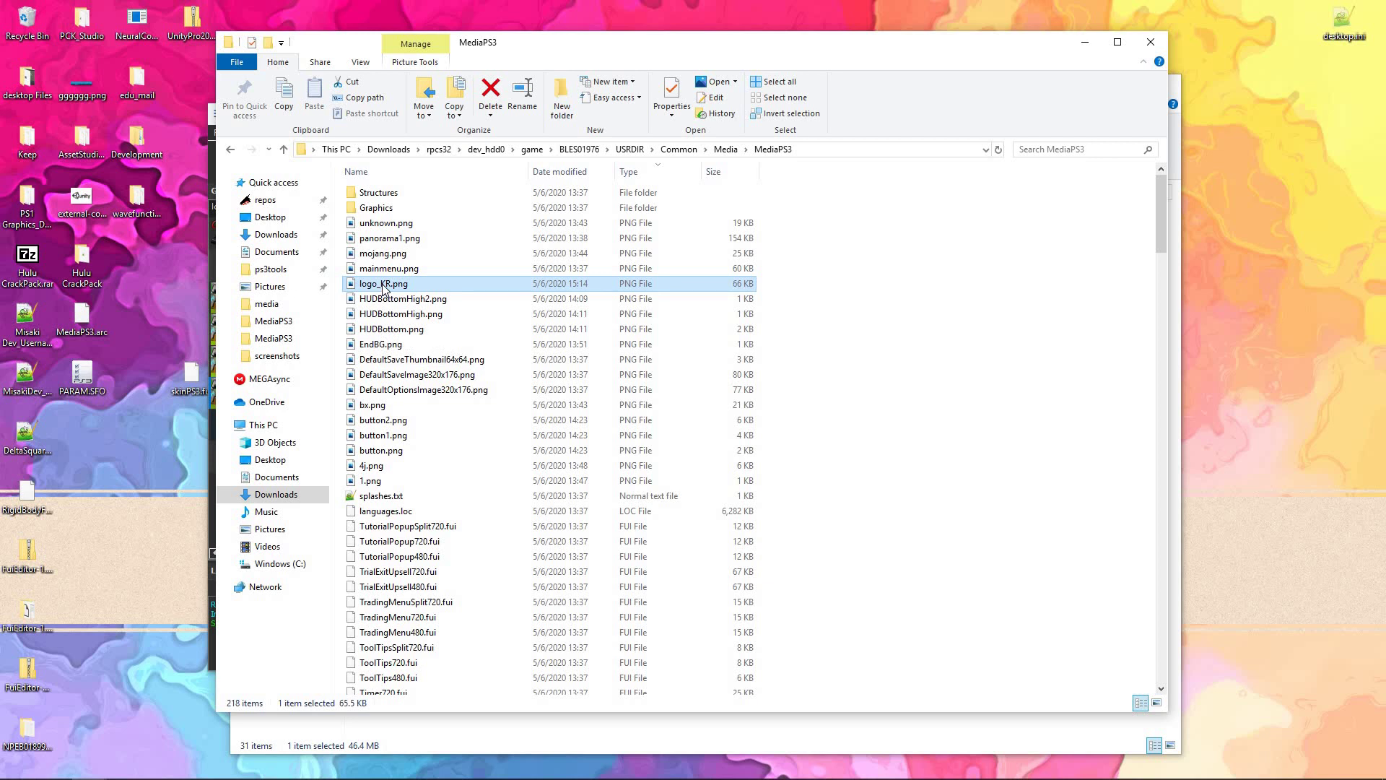
- Open logo_KR.png in paint.net, close it unchanged, and return to Fui Editor
{"action": "right_click", "coordinate": [383, 287]}
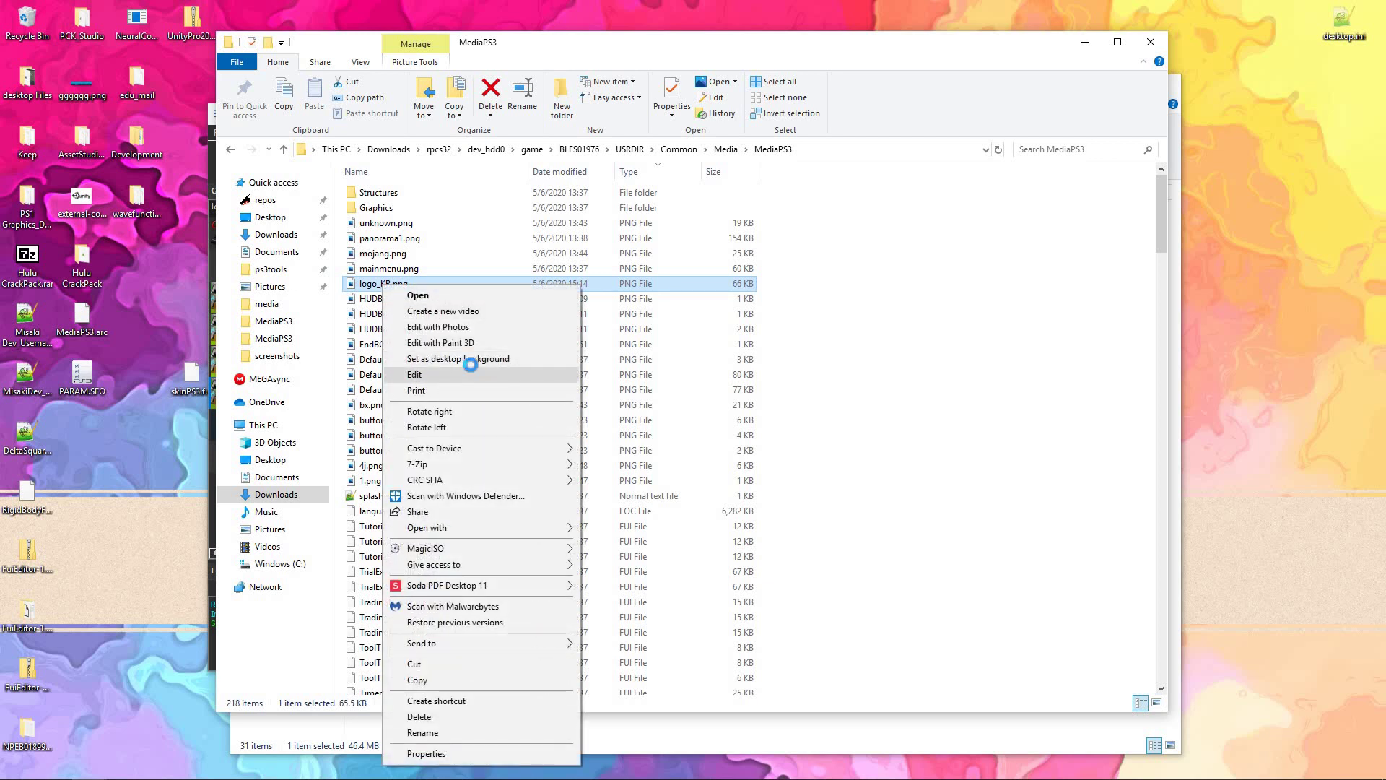
{"action": "left_click", "coordinate": [470, 371]}
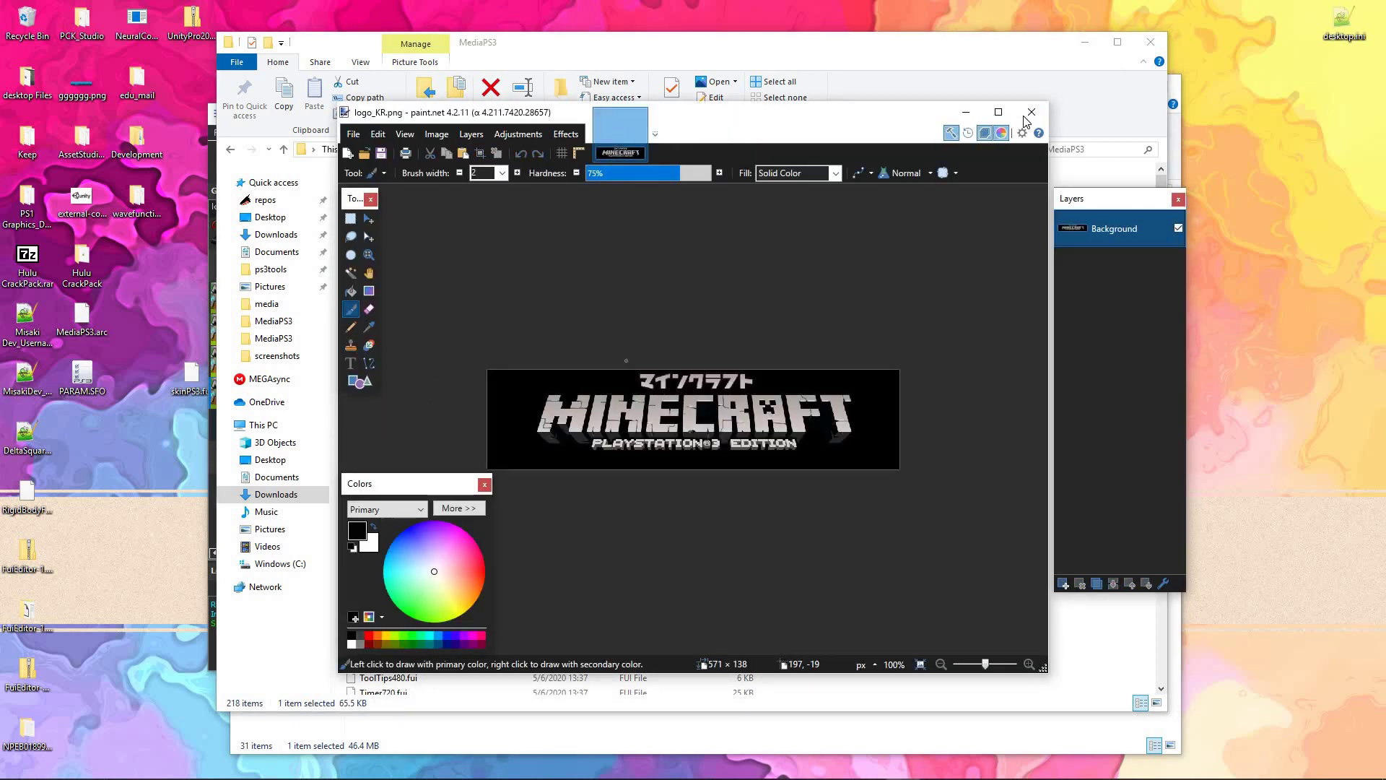
{"action": "left_click", "coordinate": [1031, 112]}
{"action": "key", "text": "alt+Tab"}
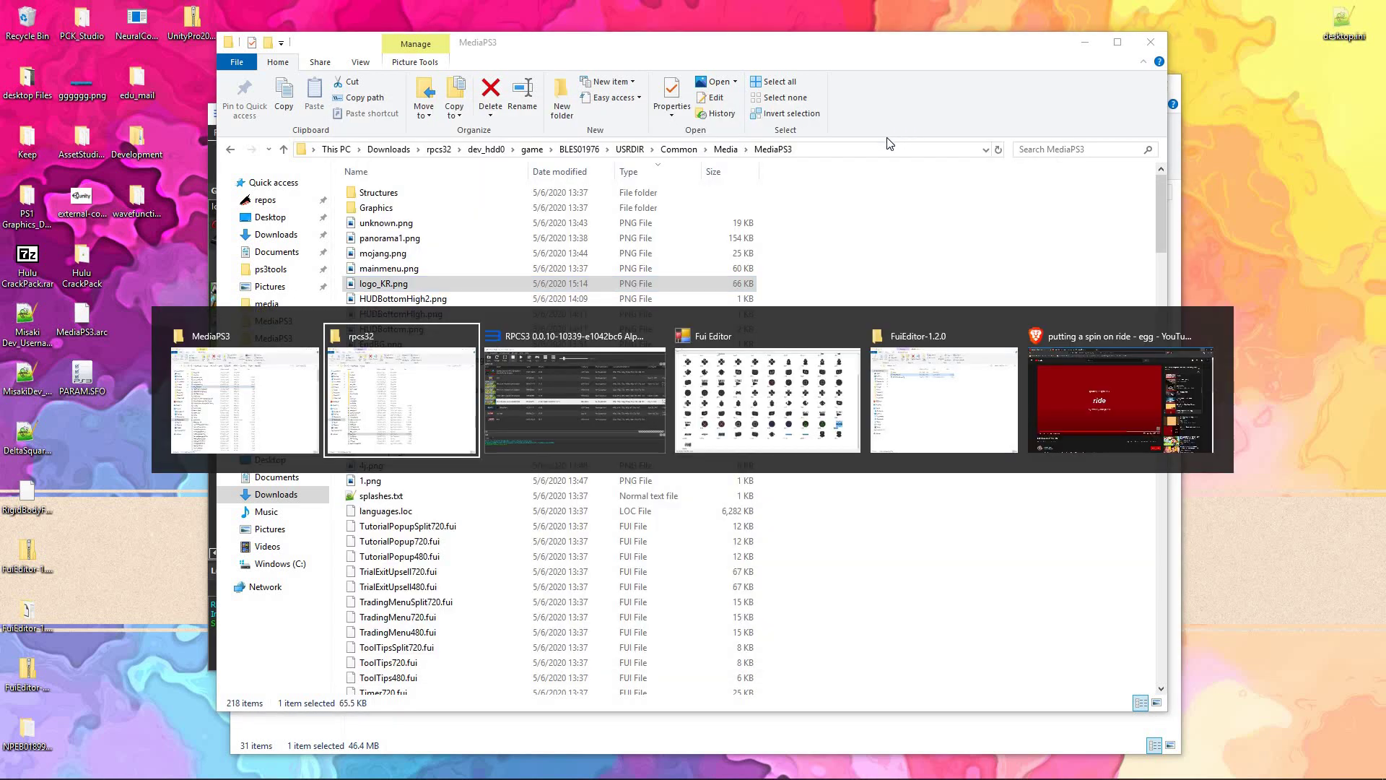
{"action": "key", "text": "alt+Tab"}
{"action": "key", "text": "alt+Tab"}
- Replace the 571x138 logo with a PNG from MediaPS3 and save skinPS3.fui
{"action": "right_click", "coordinate": [1219, 574]}
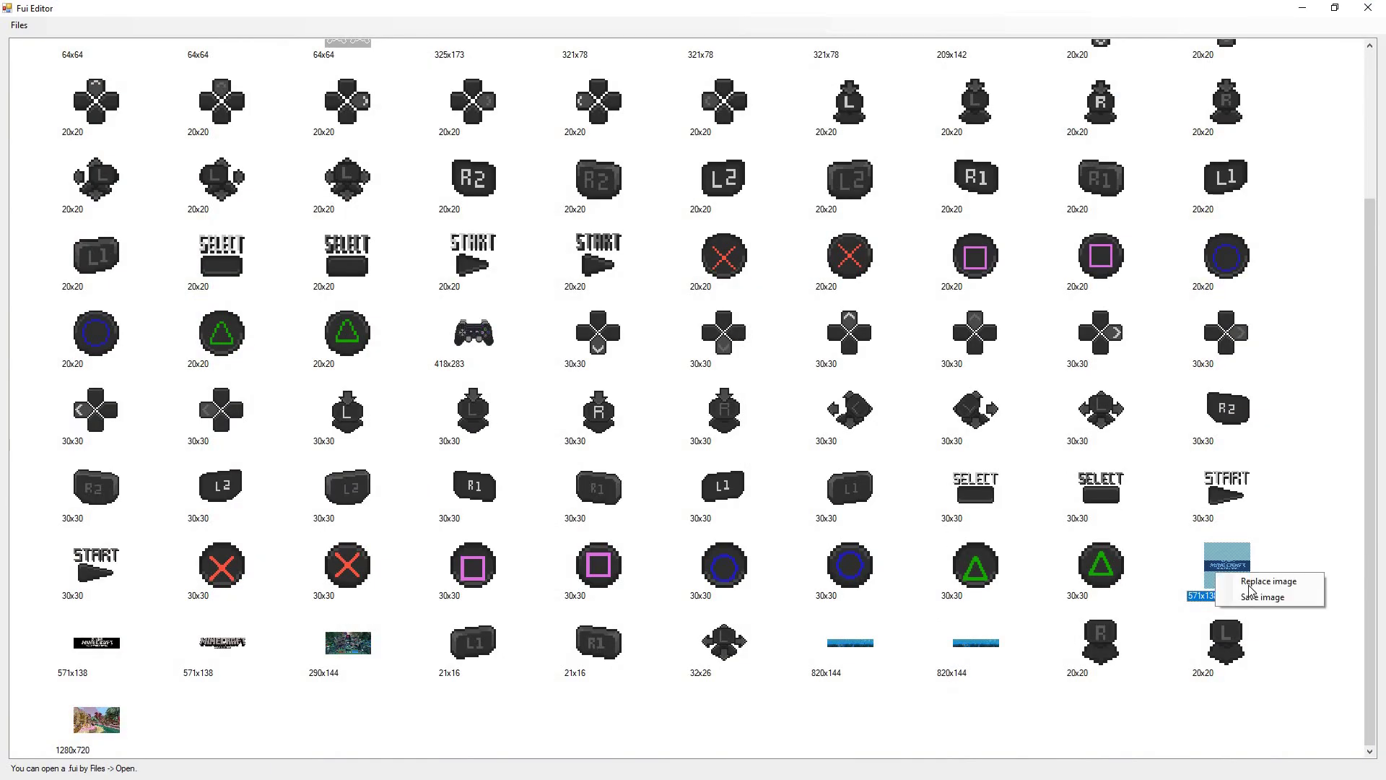
{"action": "left_click", "coordinate": [1249, 580]}
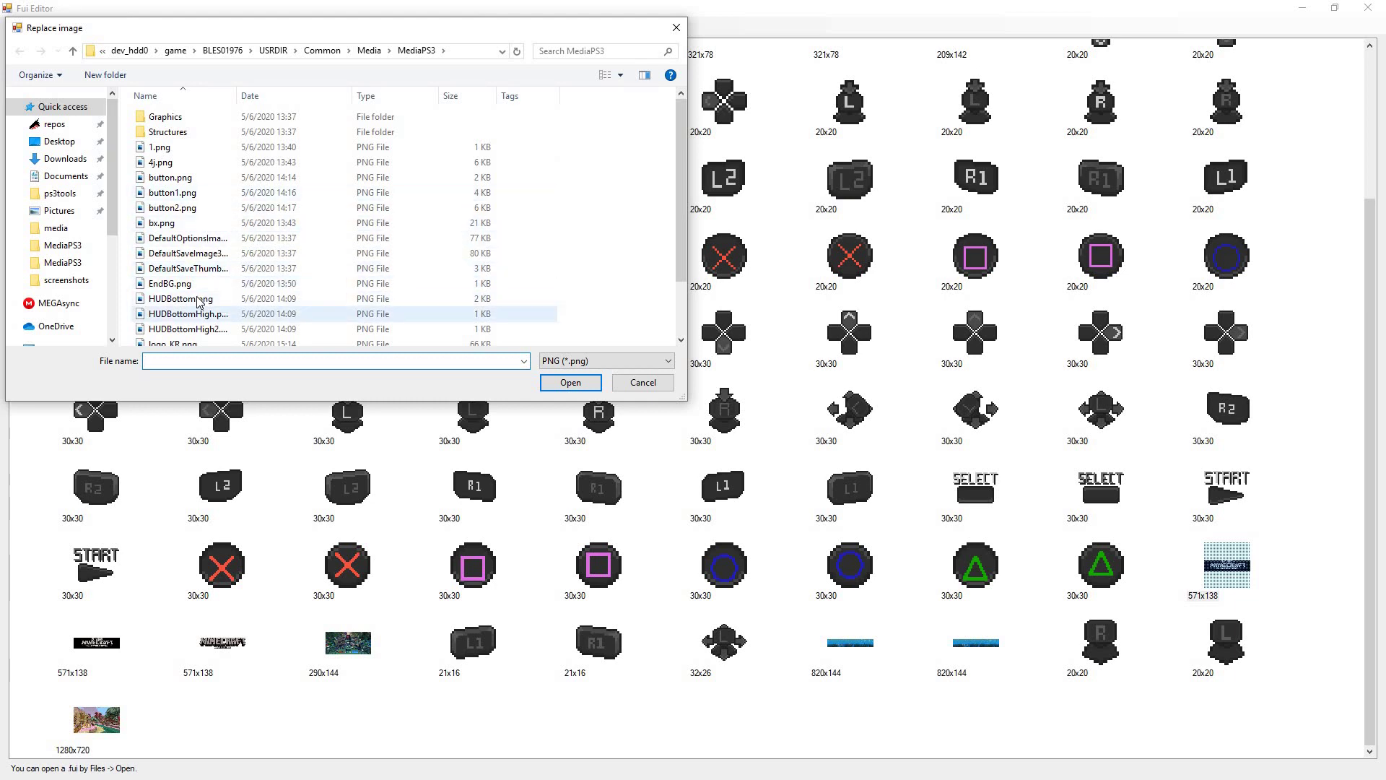
{"action": "scroll", "coordinate": [206, 307], "scroll_direction": "down", "scroll_amount": 1}
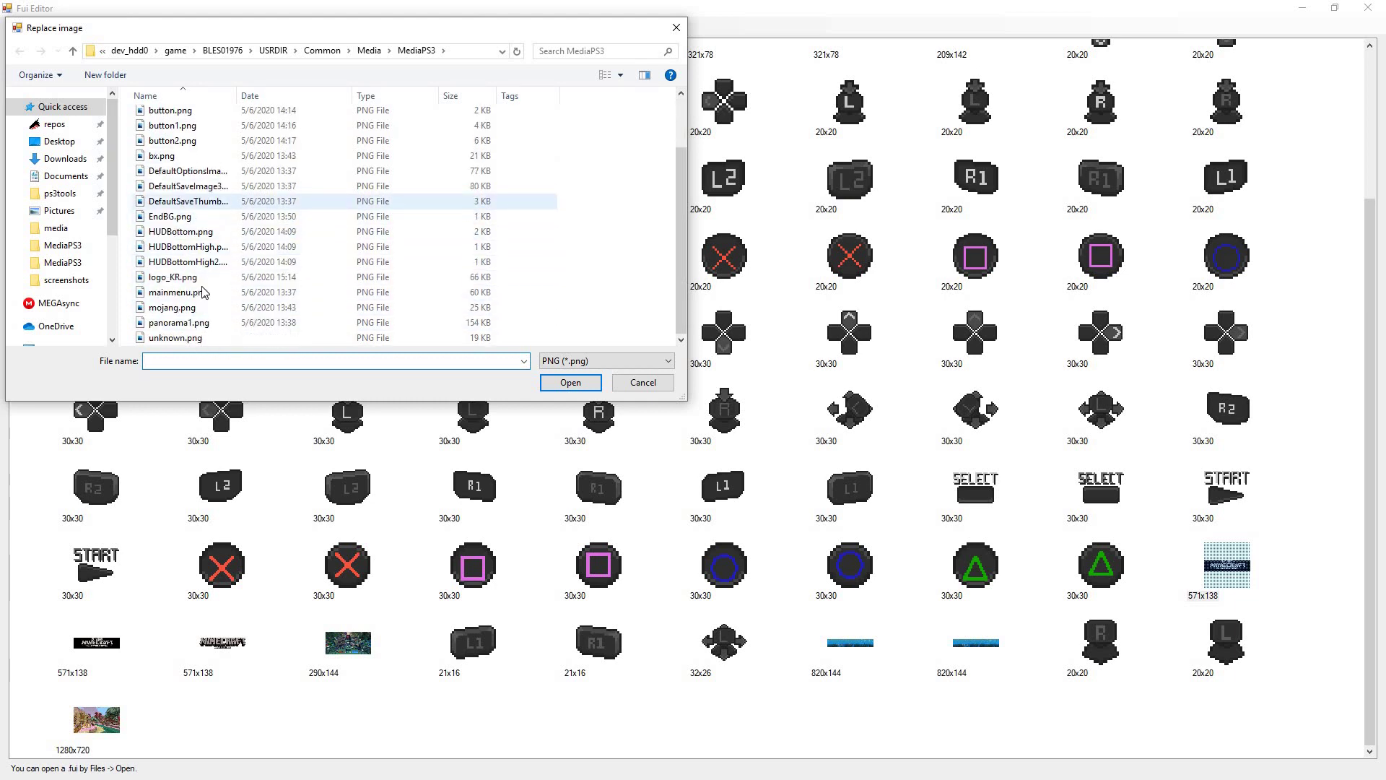
{"action": "double_click", "coordinate": [215, 277]}
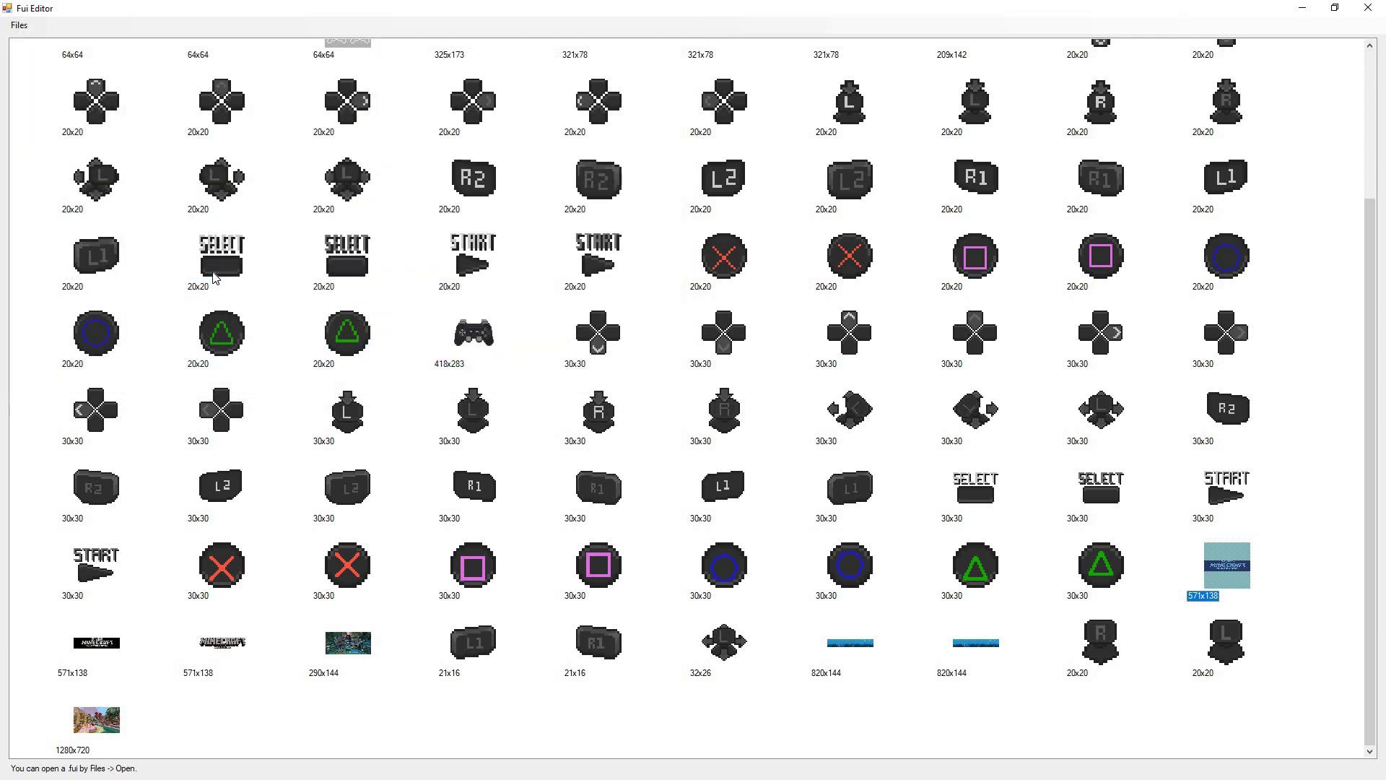
{"action": "key", "text": "ctrl+s"}
{"action": "left_click", "coordinate": [807, 451]}
{"action": "key", "text": "alt+Tab"}
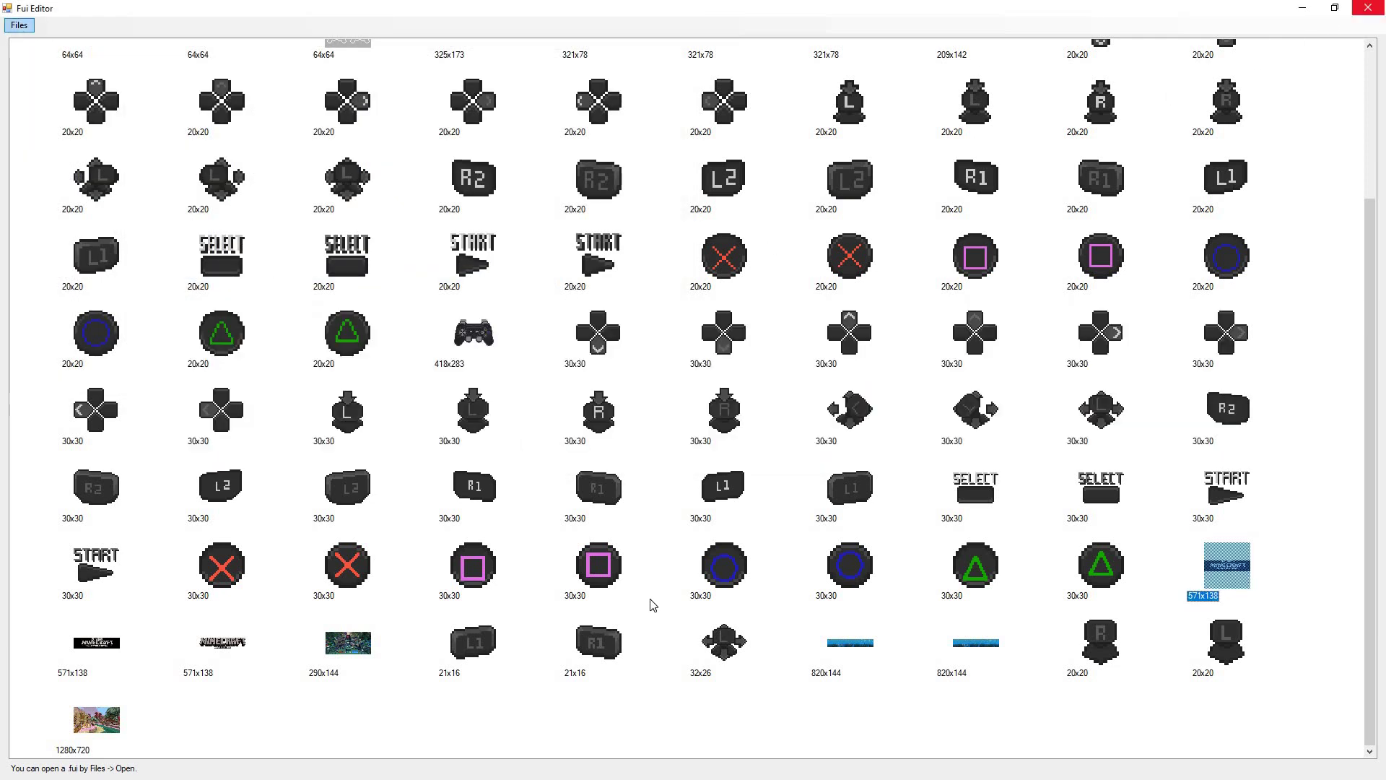
- Go up to the Media folder in Explorer and bring RPCS3's game list forward
{"action": "key", "text": "alt+Tab"}
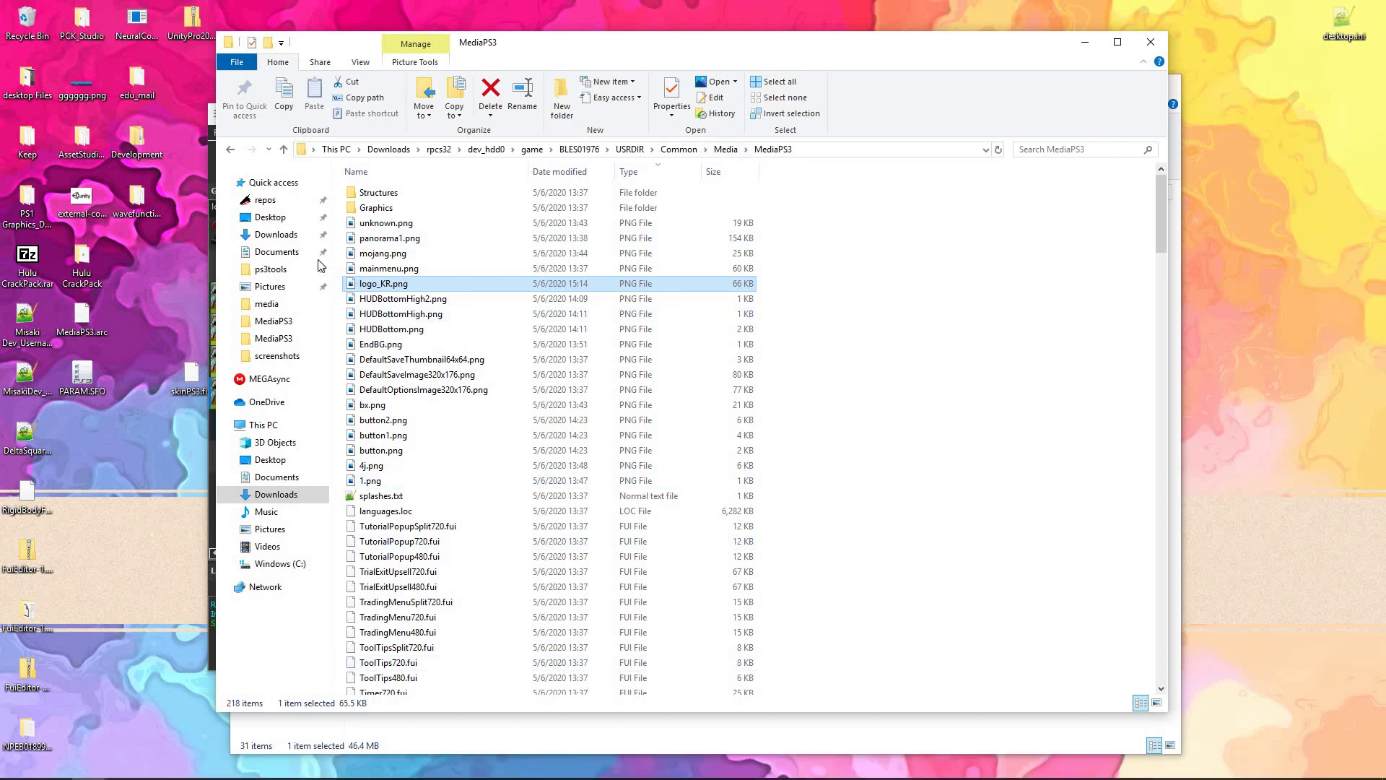
{"action": "key", "text": "alt+Up"}
{"action": "key", "text": "alt+Tab"}
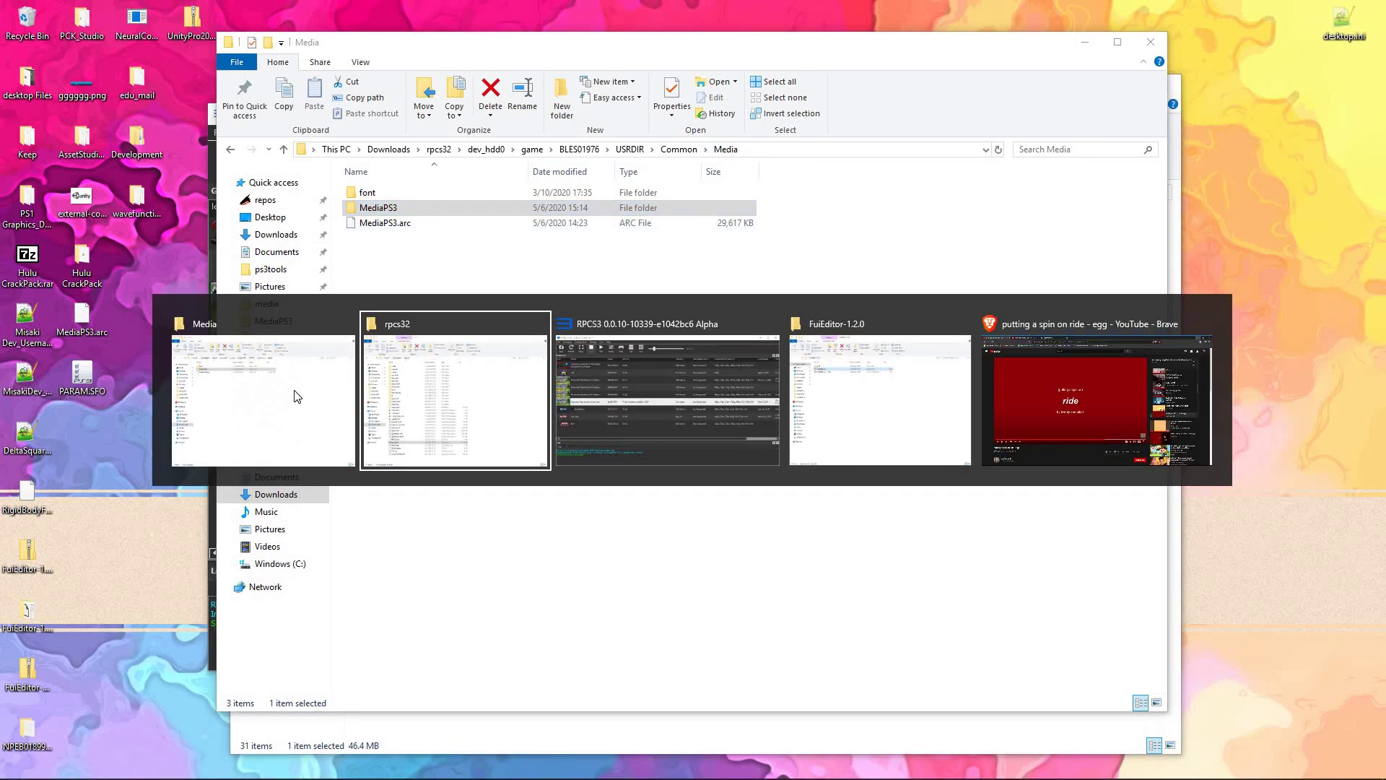
{"action": "key", "text": "Escape"}
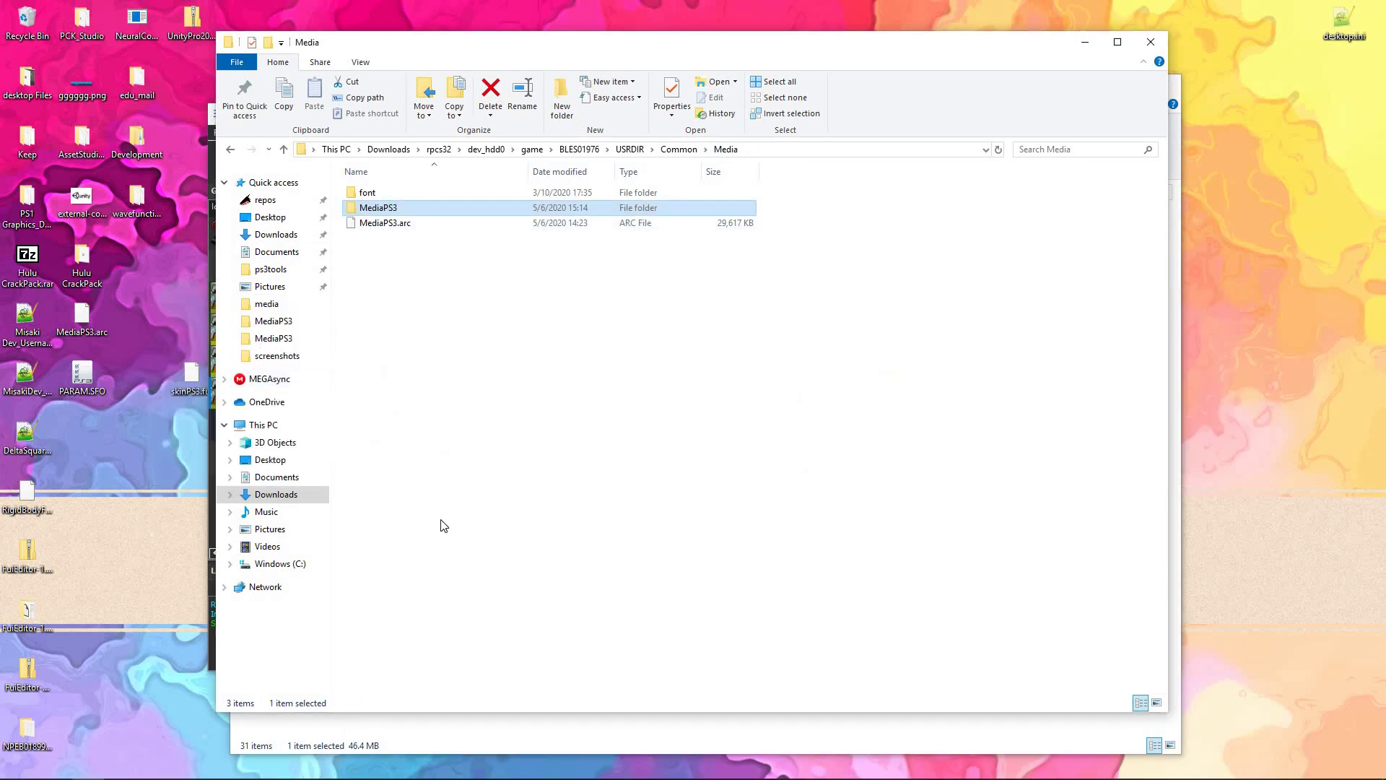
{"action": "left_click", "coordinate": [207, 115]}
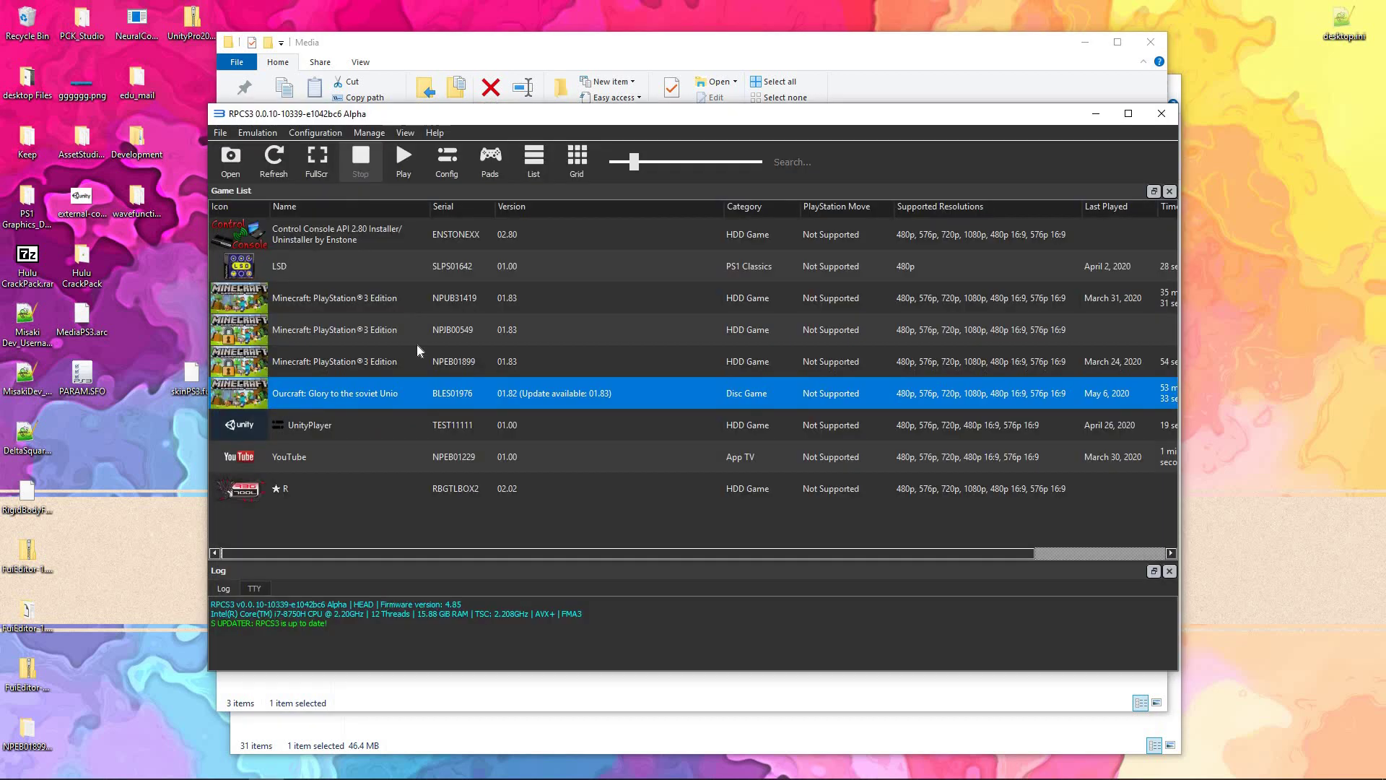
- Boot Ourcraft (BLES01976) from the RPCS3 game list using the modified skin
{"action": "double_click", "coordinate": [449, 396]}
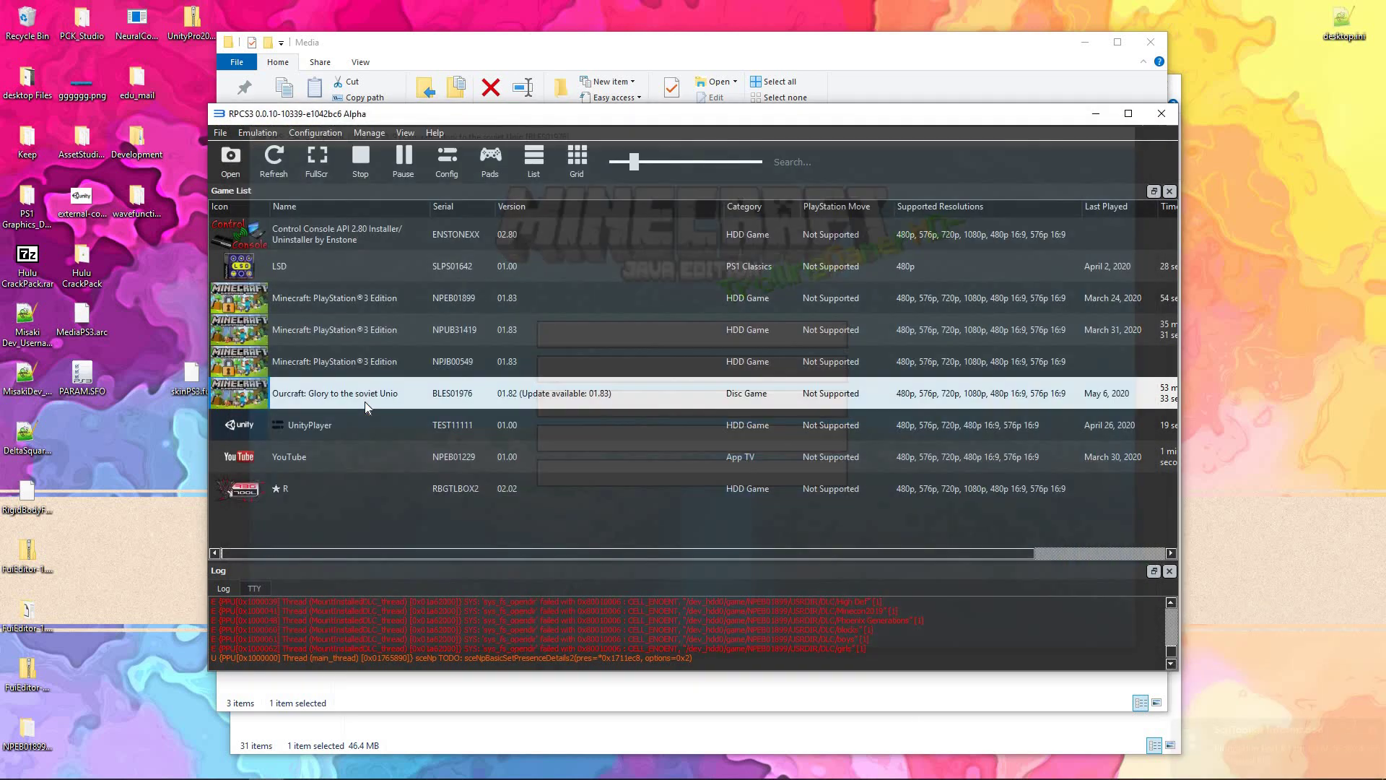
- Reboot Ourcraft from the game list to see the new Java Edition title logo
{"action": "double_click", "coordinate": [366, 401]}
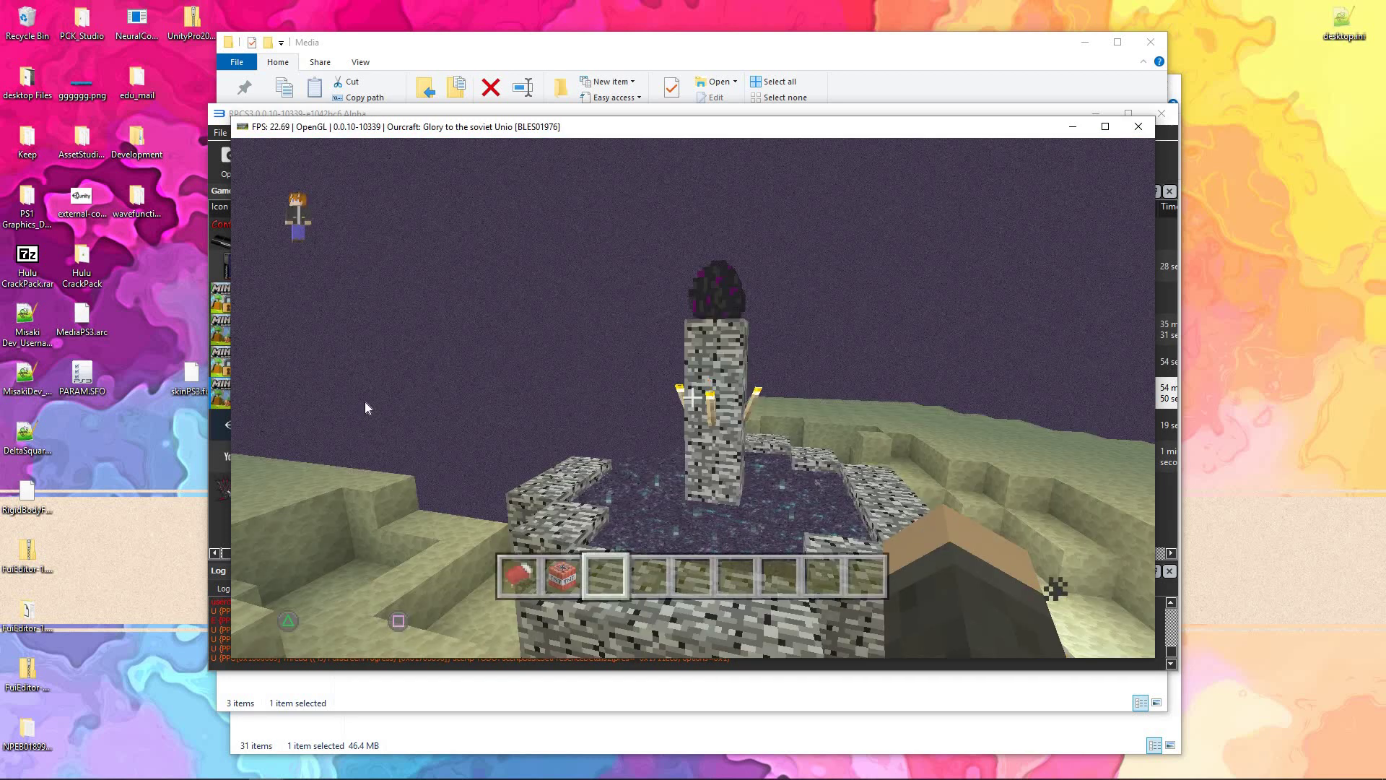
- Walk forward past the bedrock portal tower into the end portal to reach the stone-brick loading screen
{"action": "key", "text": "w"}
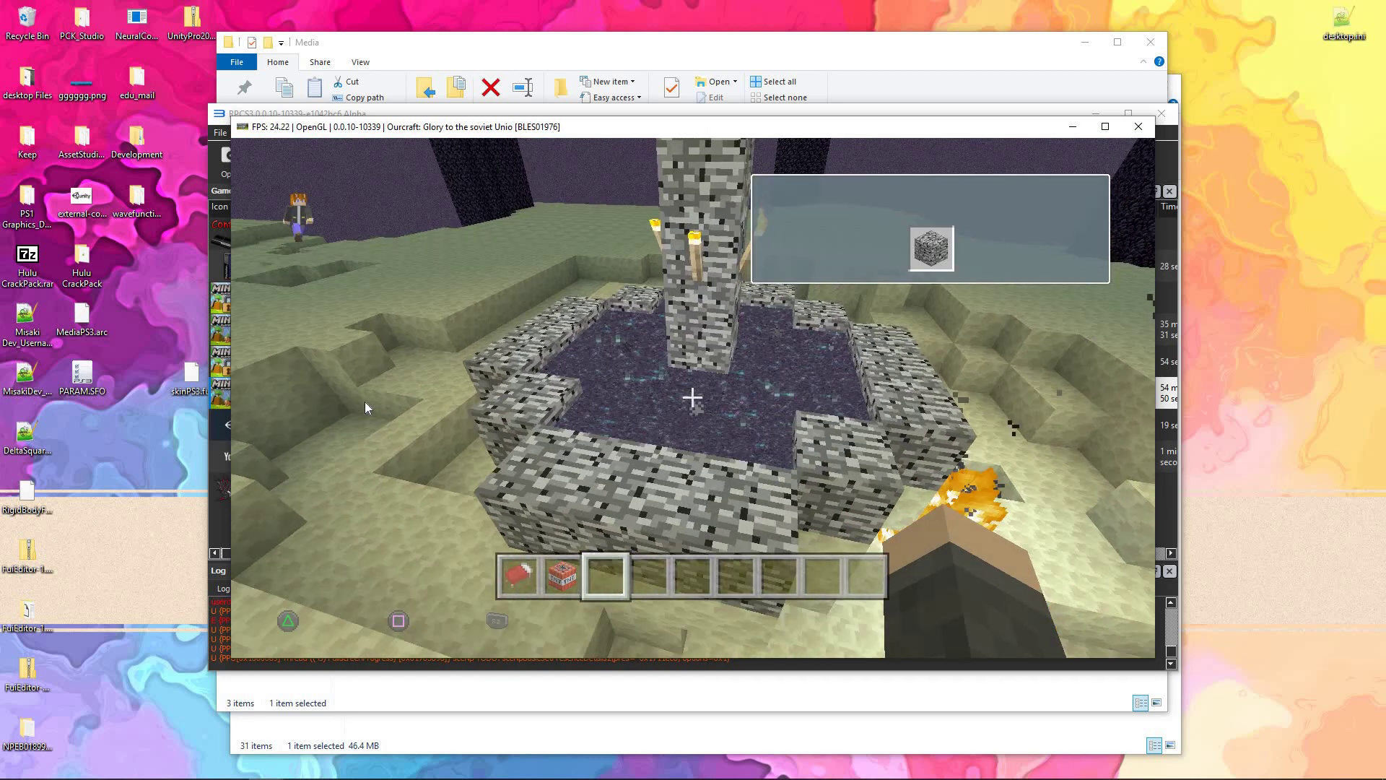
{"action": "key", "text": "w"}
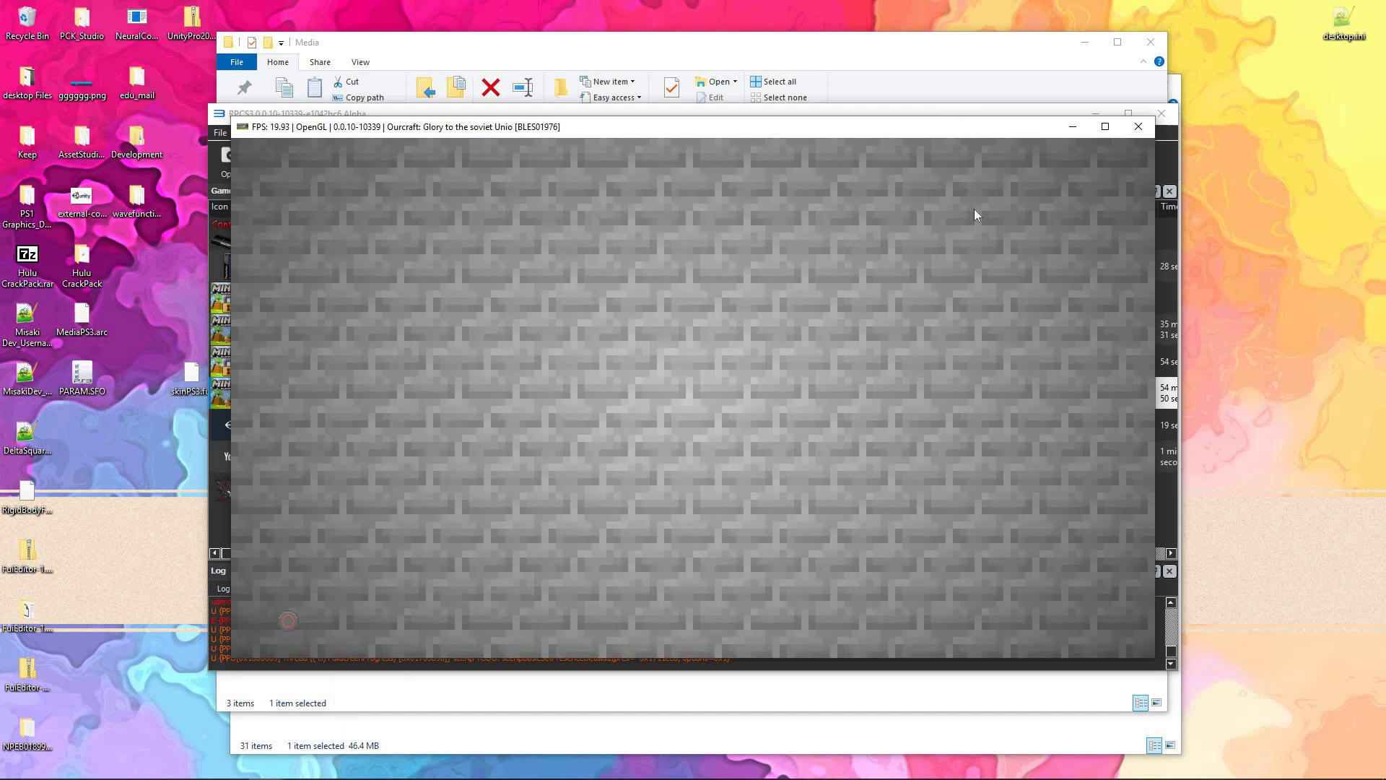
{"action": "mouse_move", "coordinate": [981, 129]}
{"action": "left_mouse_down"}
{"action": "mouse_move", "coordinate": [980, 142]}
{"action": "mouse_move", "coordinate": [1000, 133]}
{"action": "left_mouse_up"}
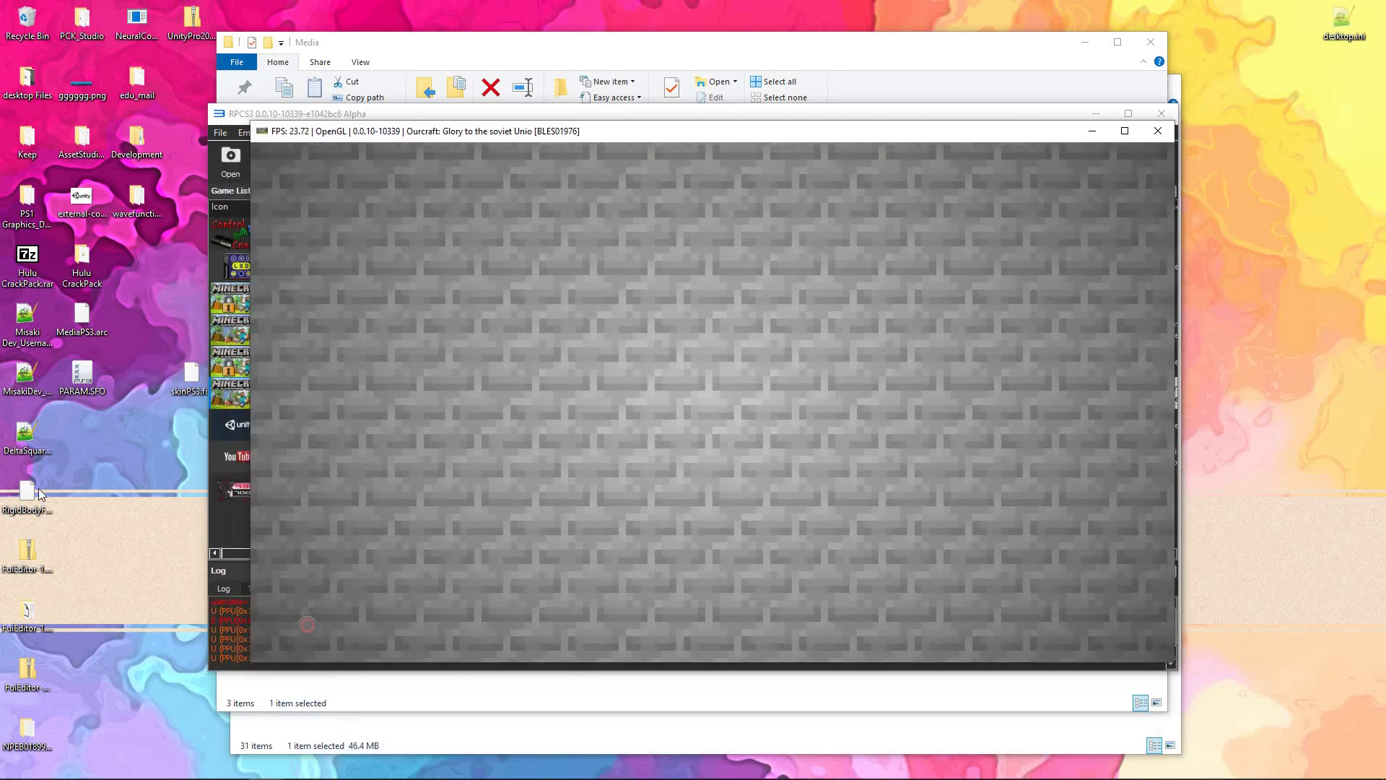
{"action": "left_click", "coordinate": [29, 619]}
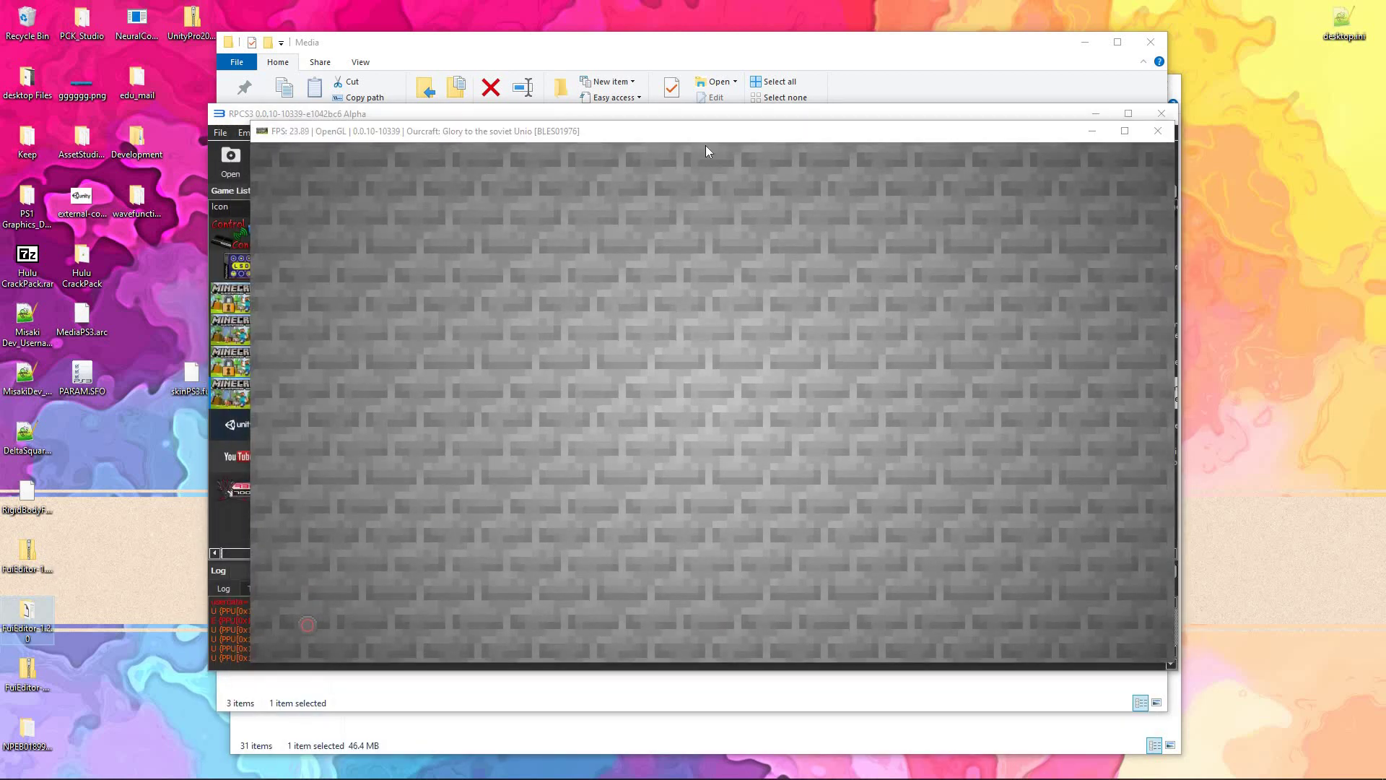